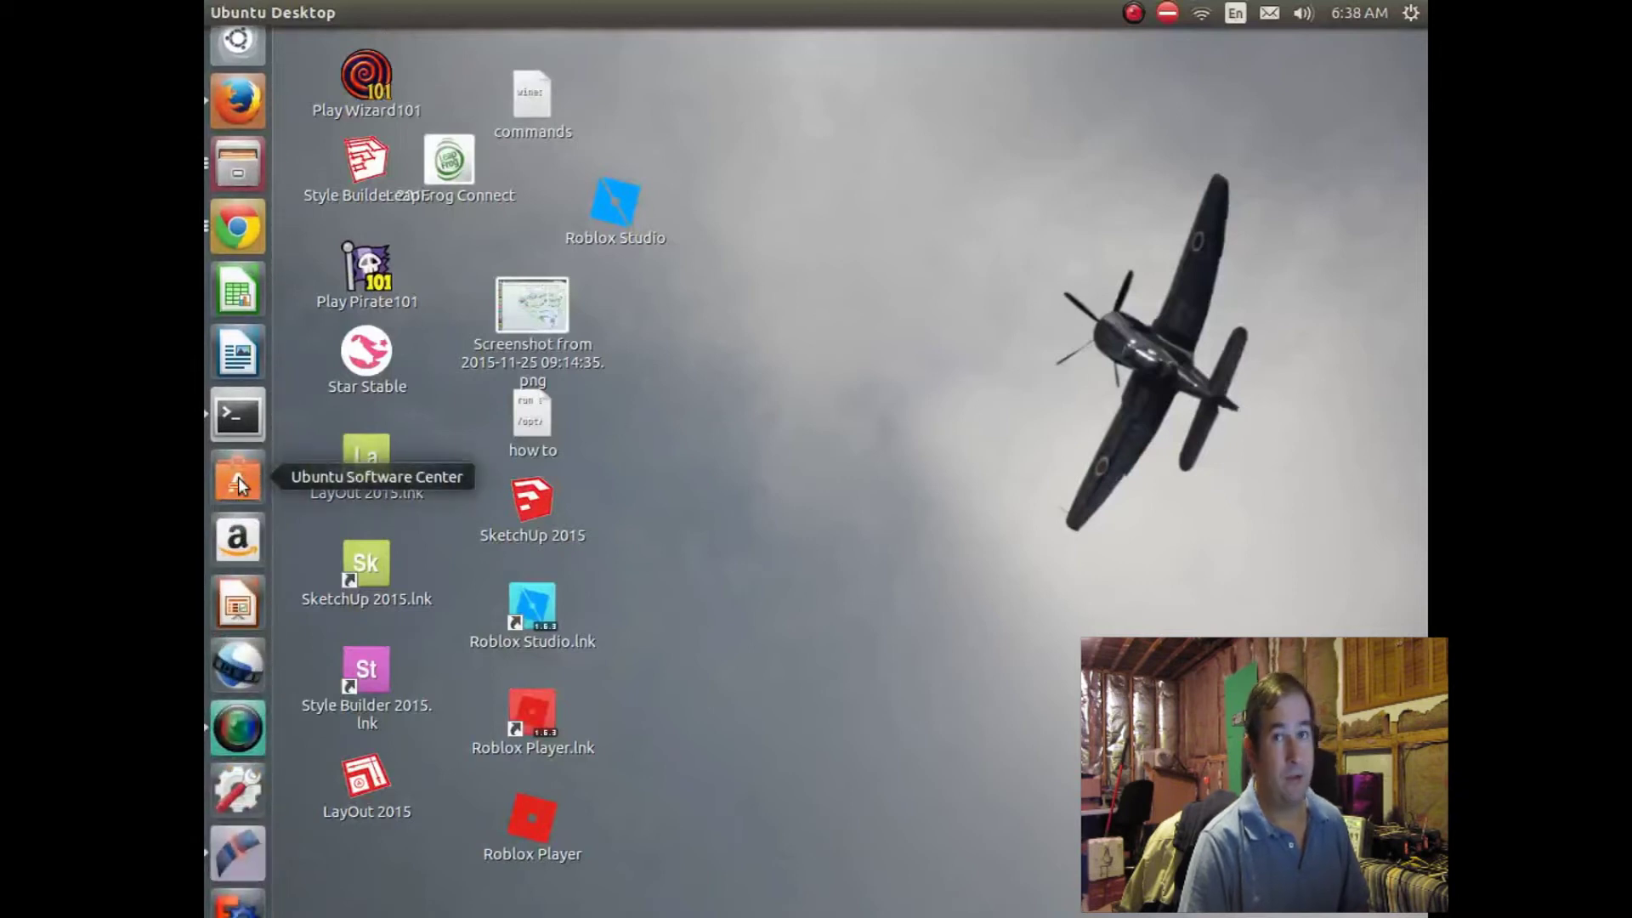
Search Ubuntu Software Center for 'octave' and select the GNU Octave package
left_click(238, 477)
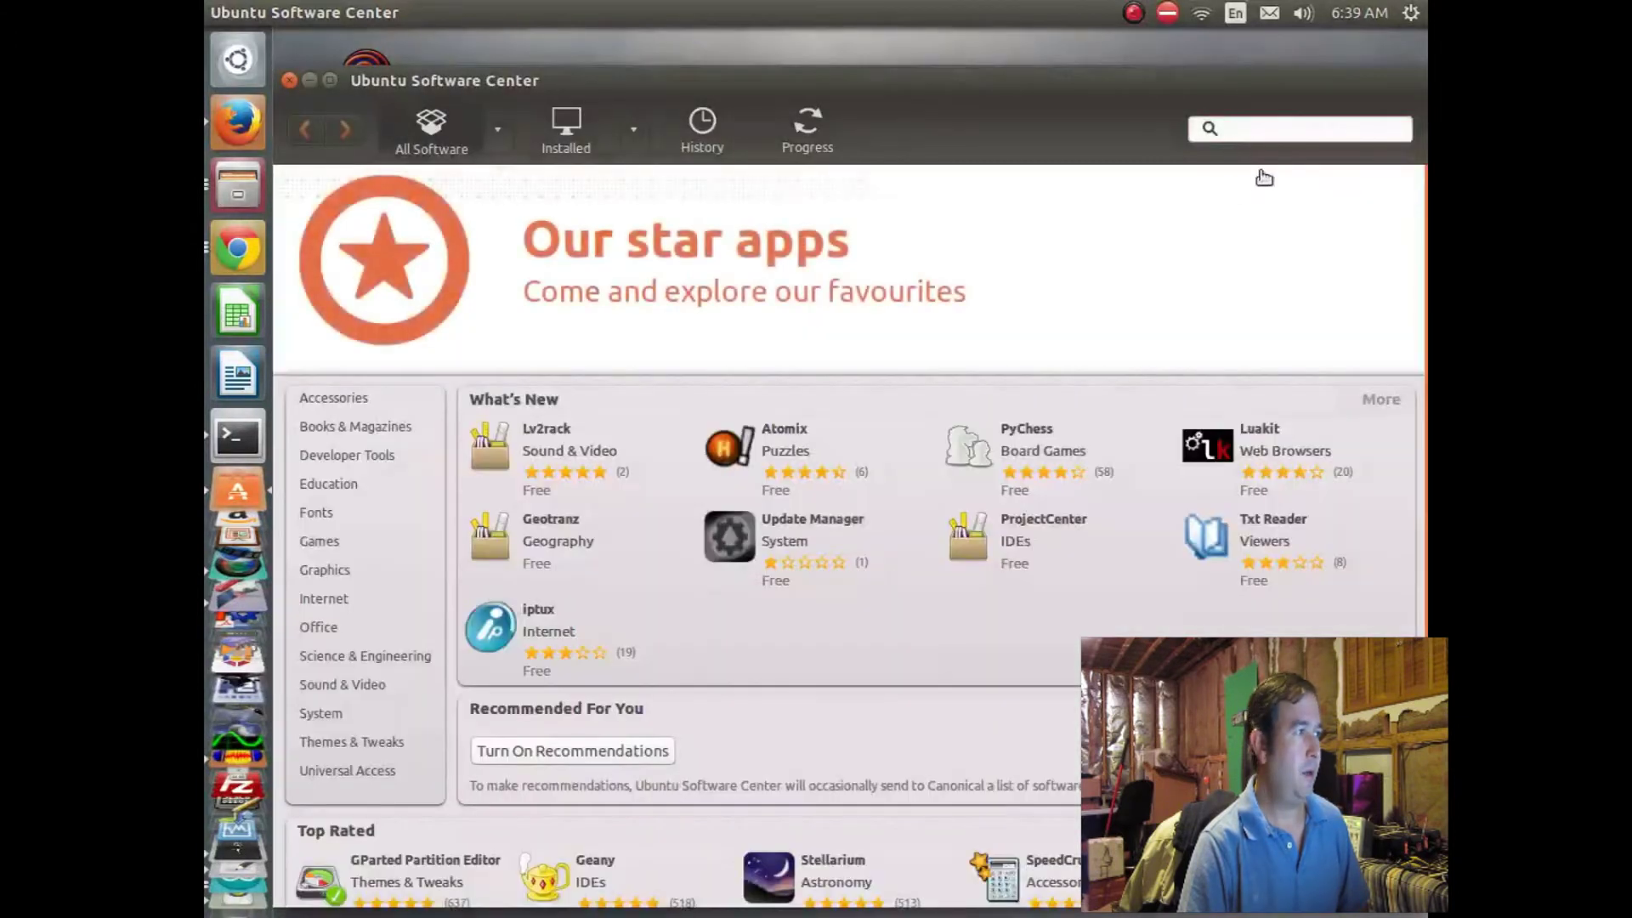
left_click(1253, 133)
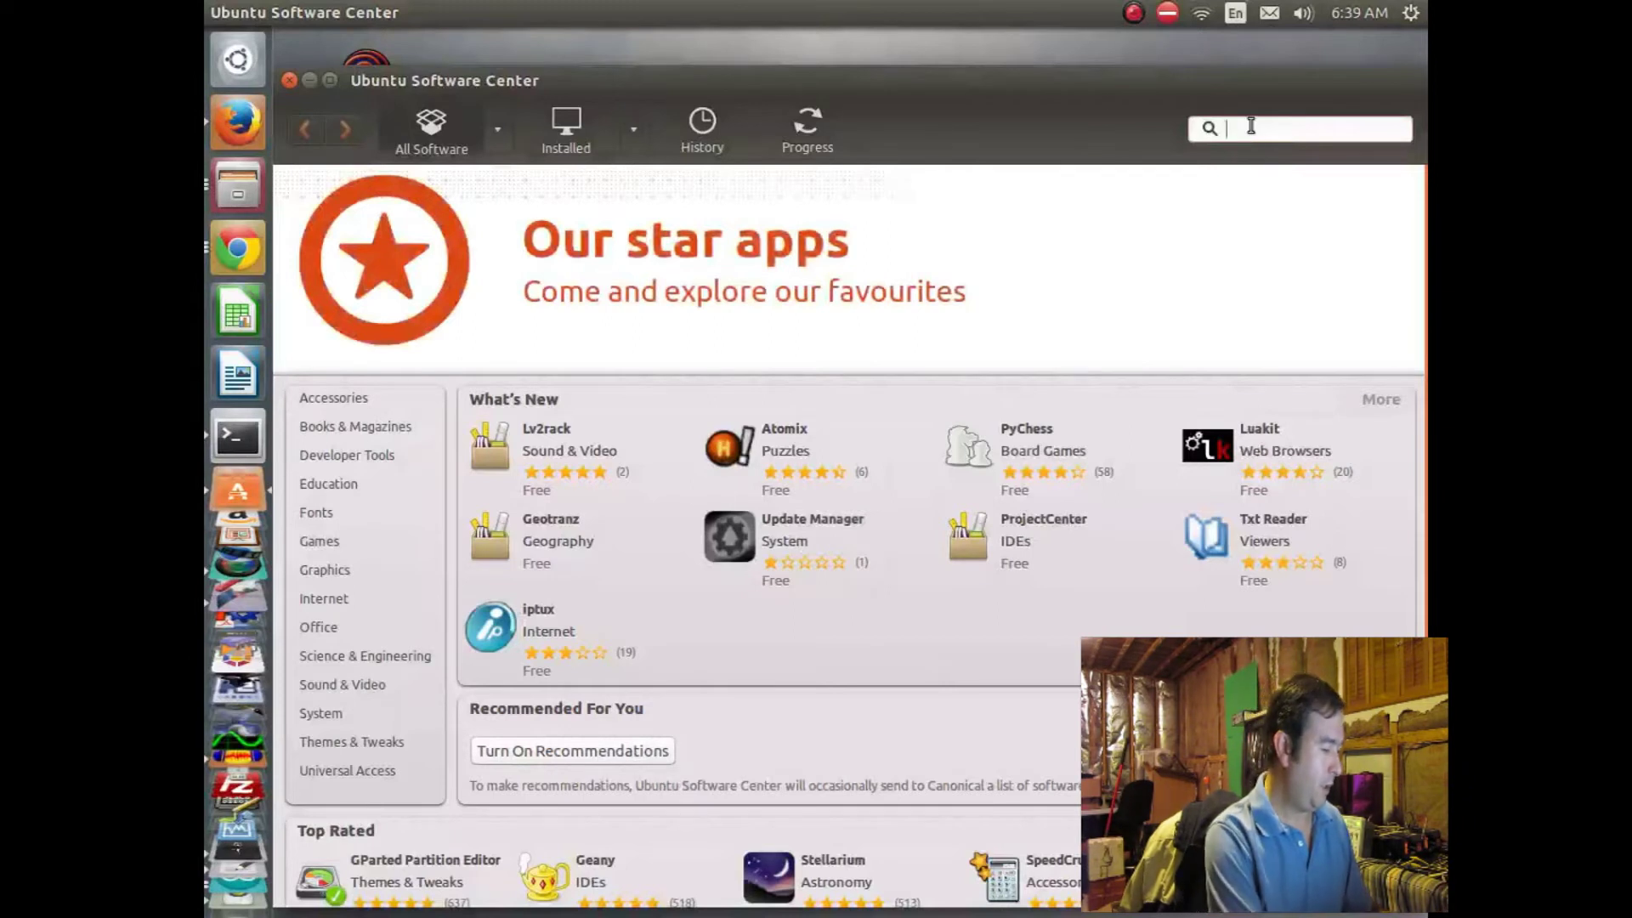
type("oc")
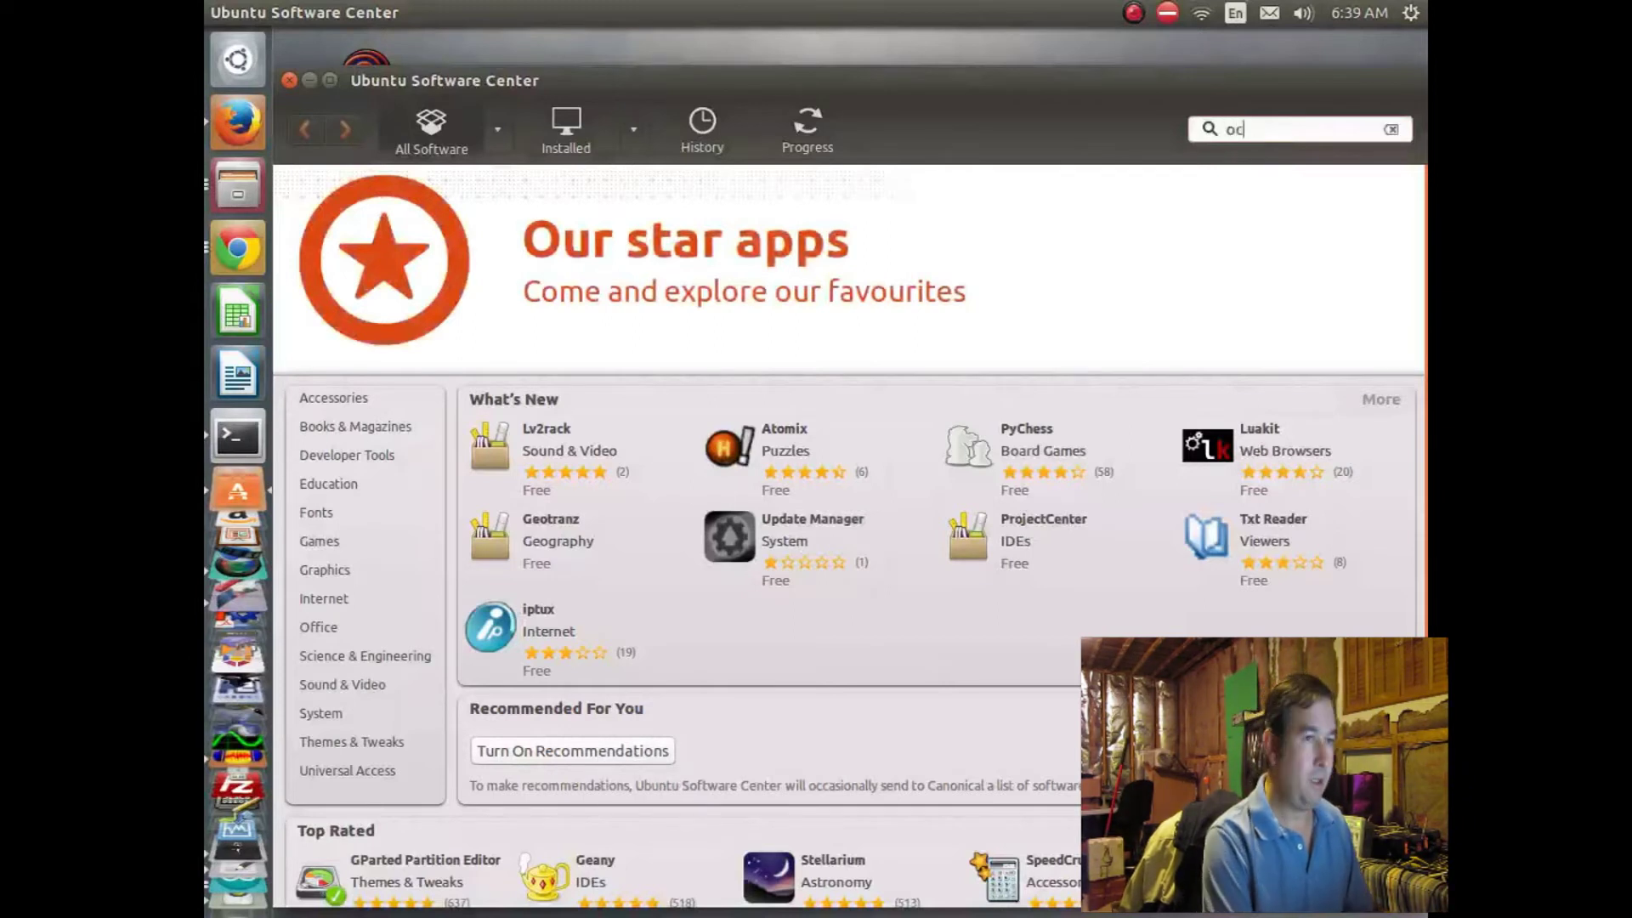
type("tave")
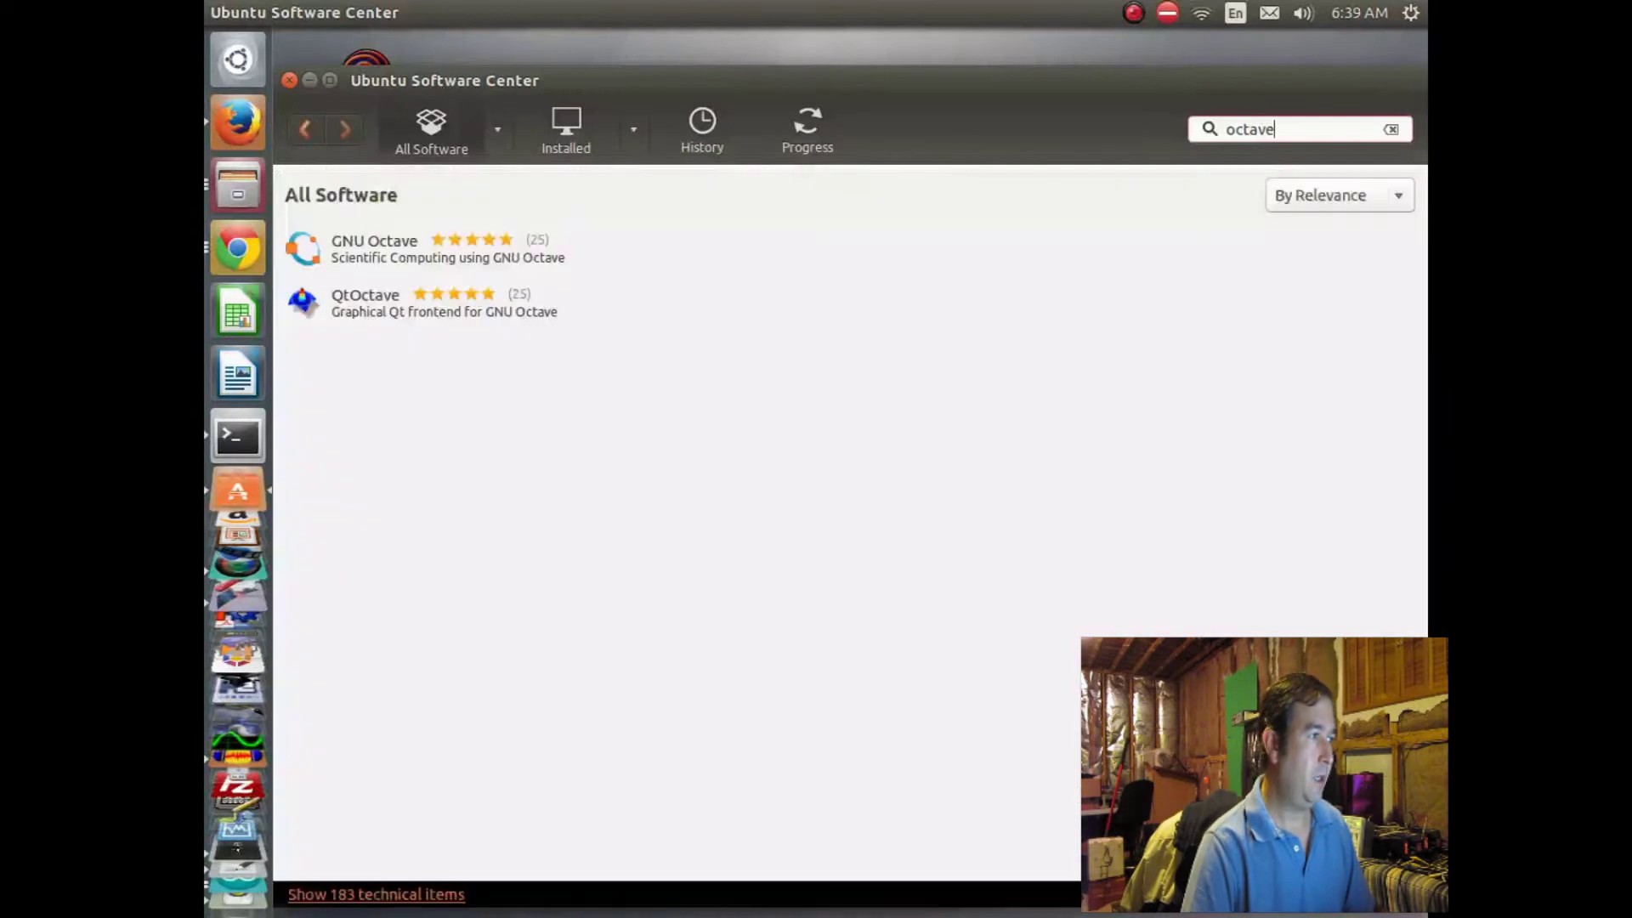
left_click(308, 258)
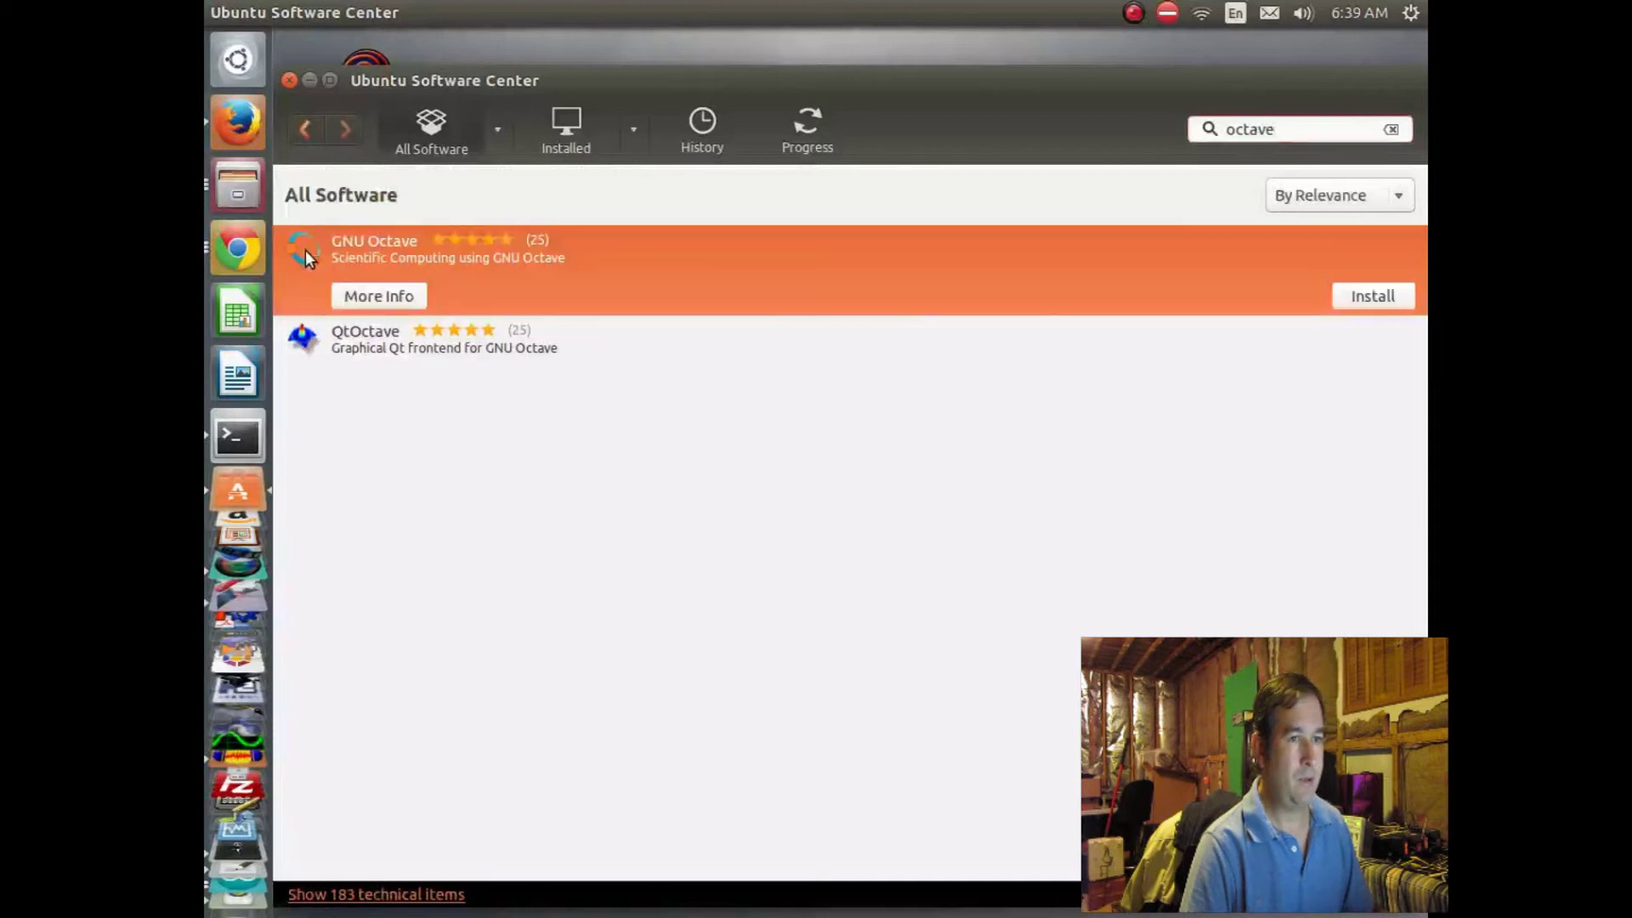
left_click(1389, 295)
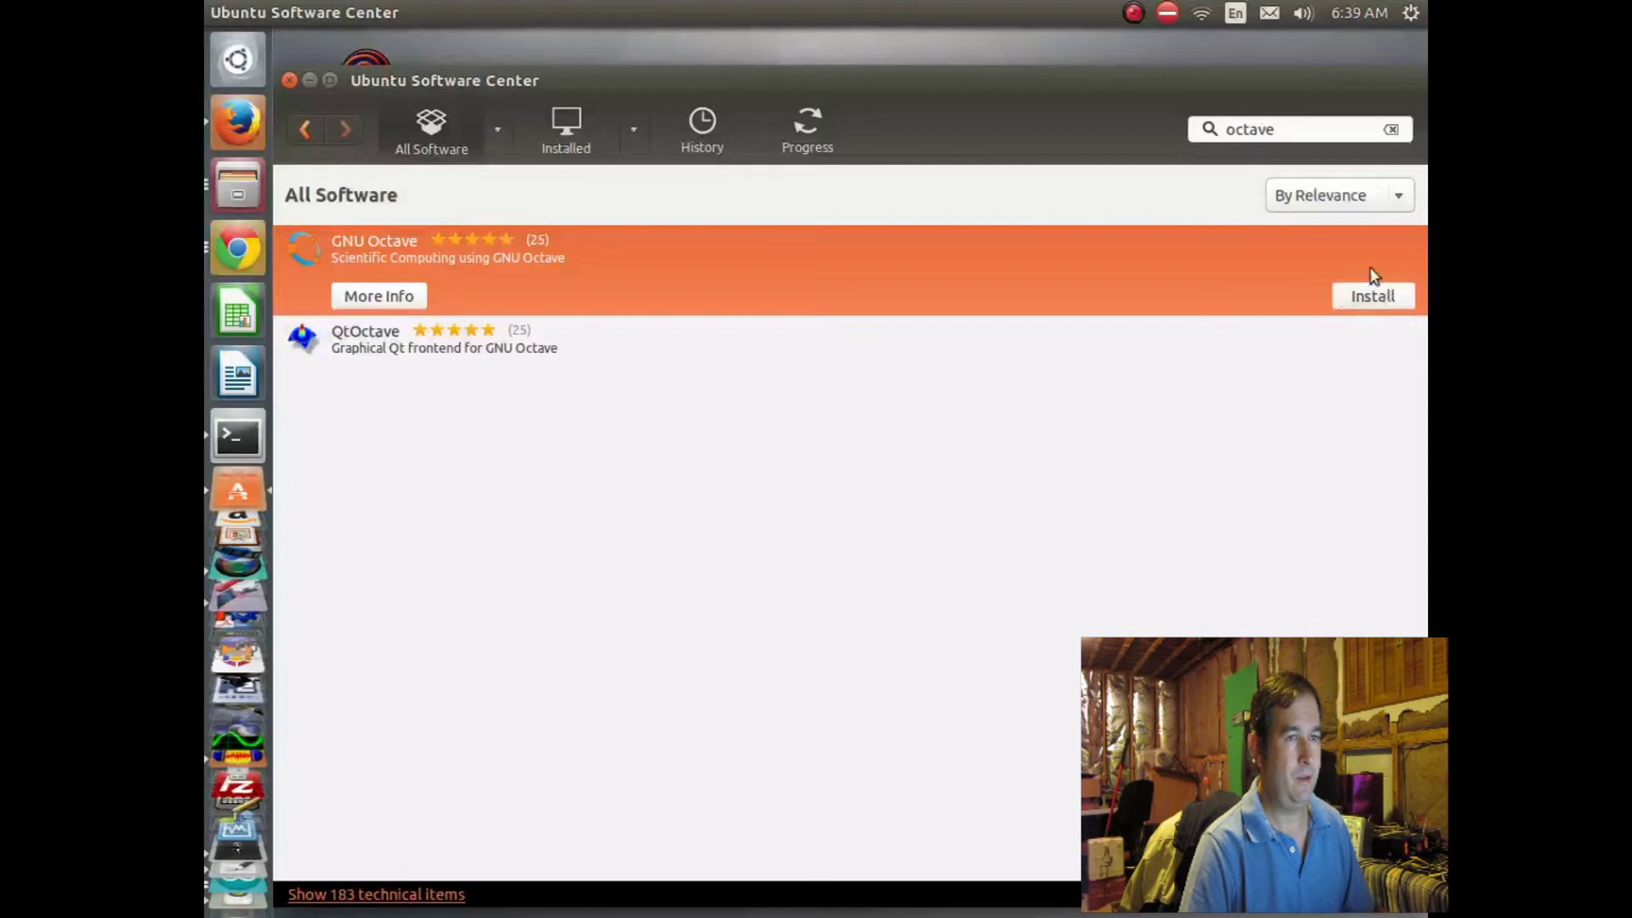
Install GNU Octave, authorising the install with the account password
left_click(1374, 295)
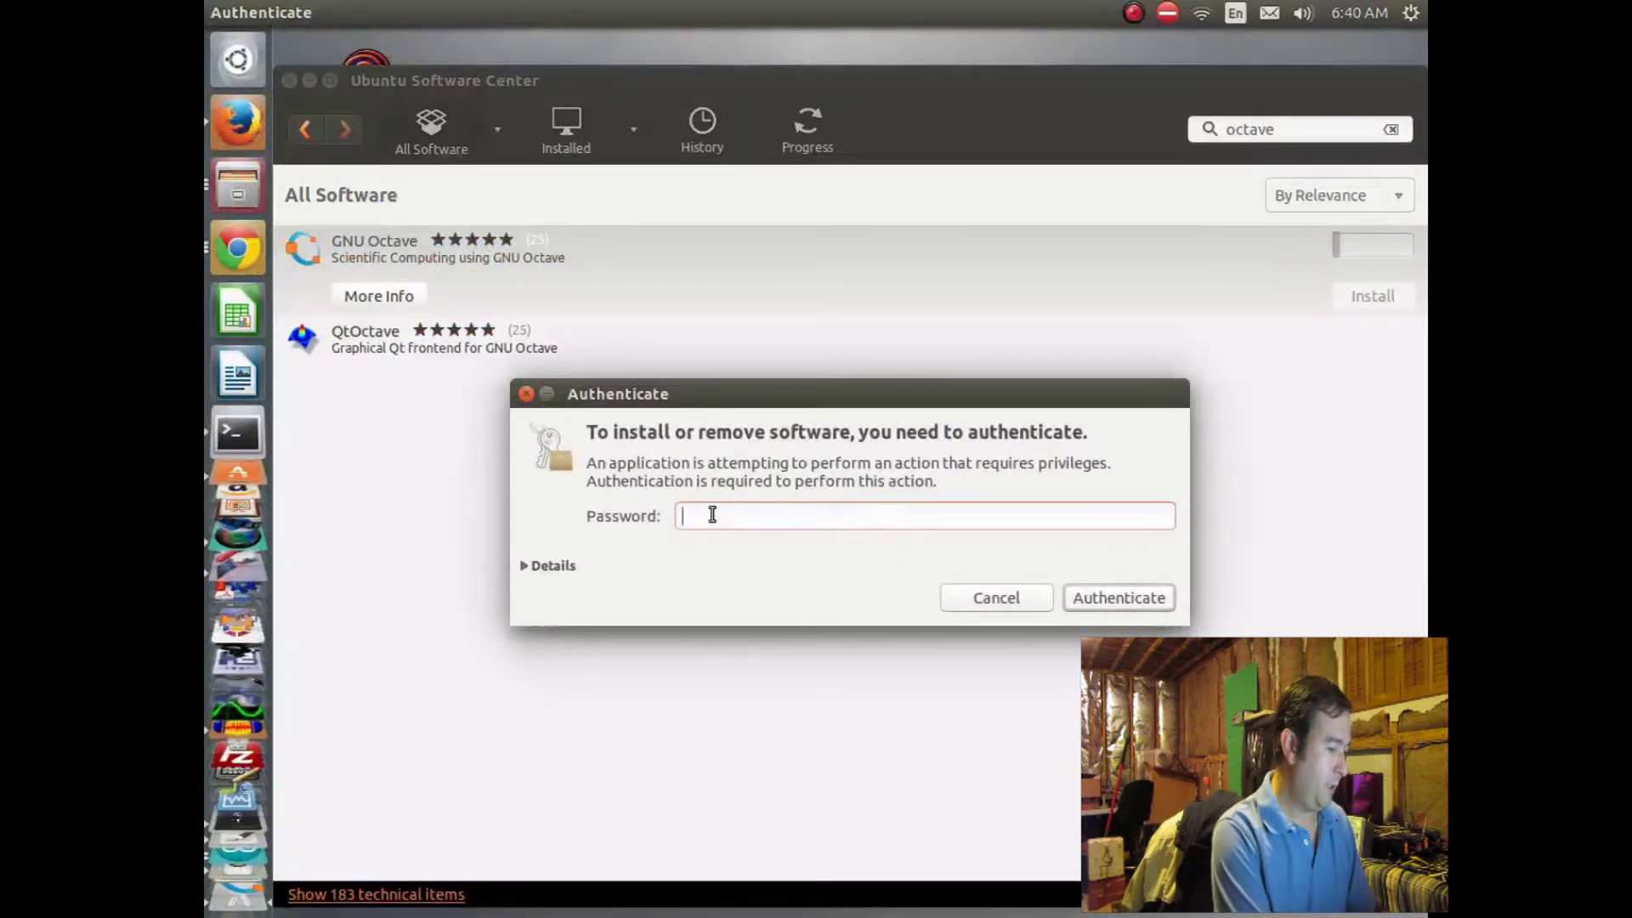
type("•••••")
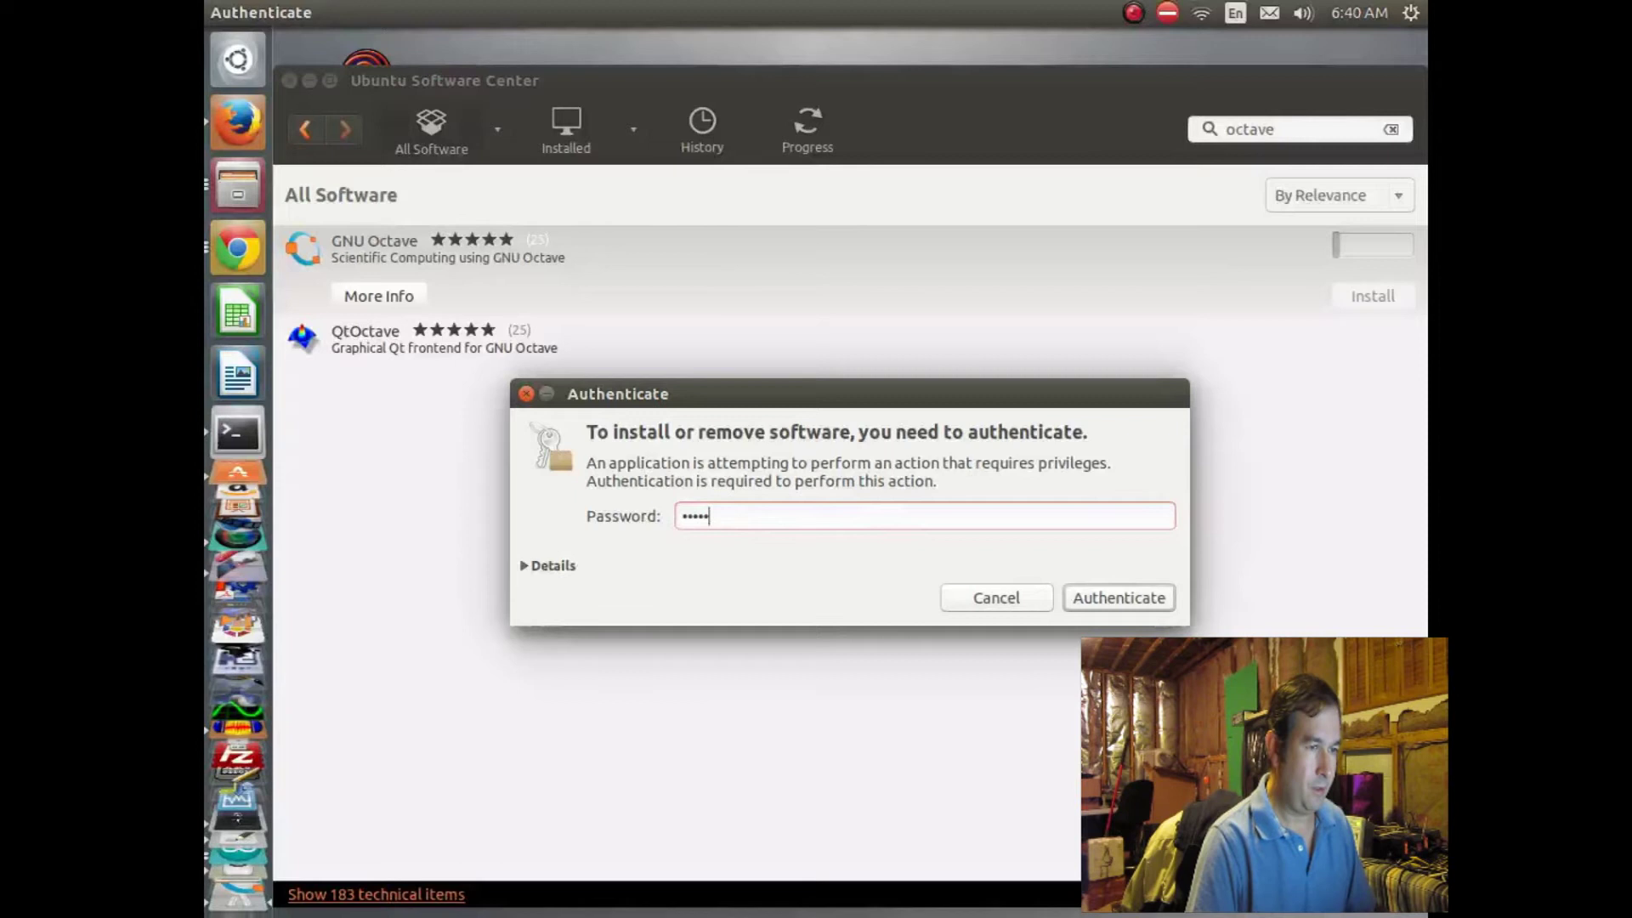
left_click(1129, 597)
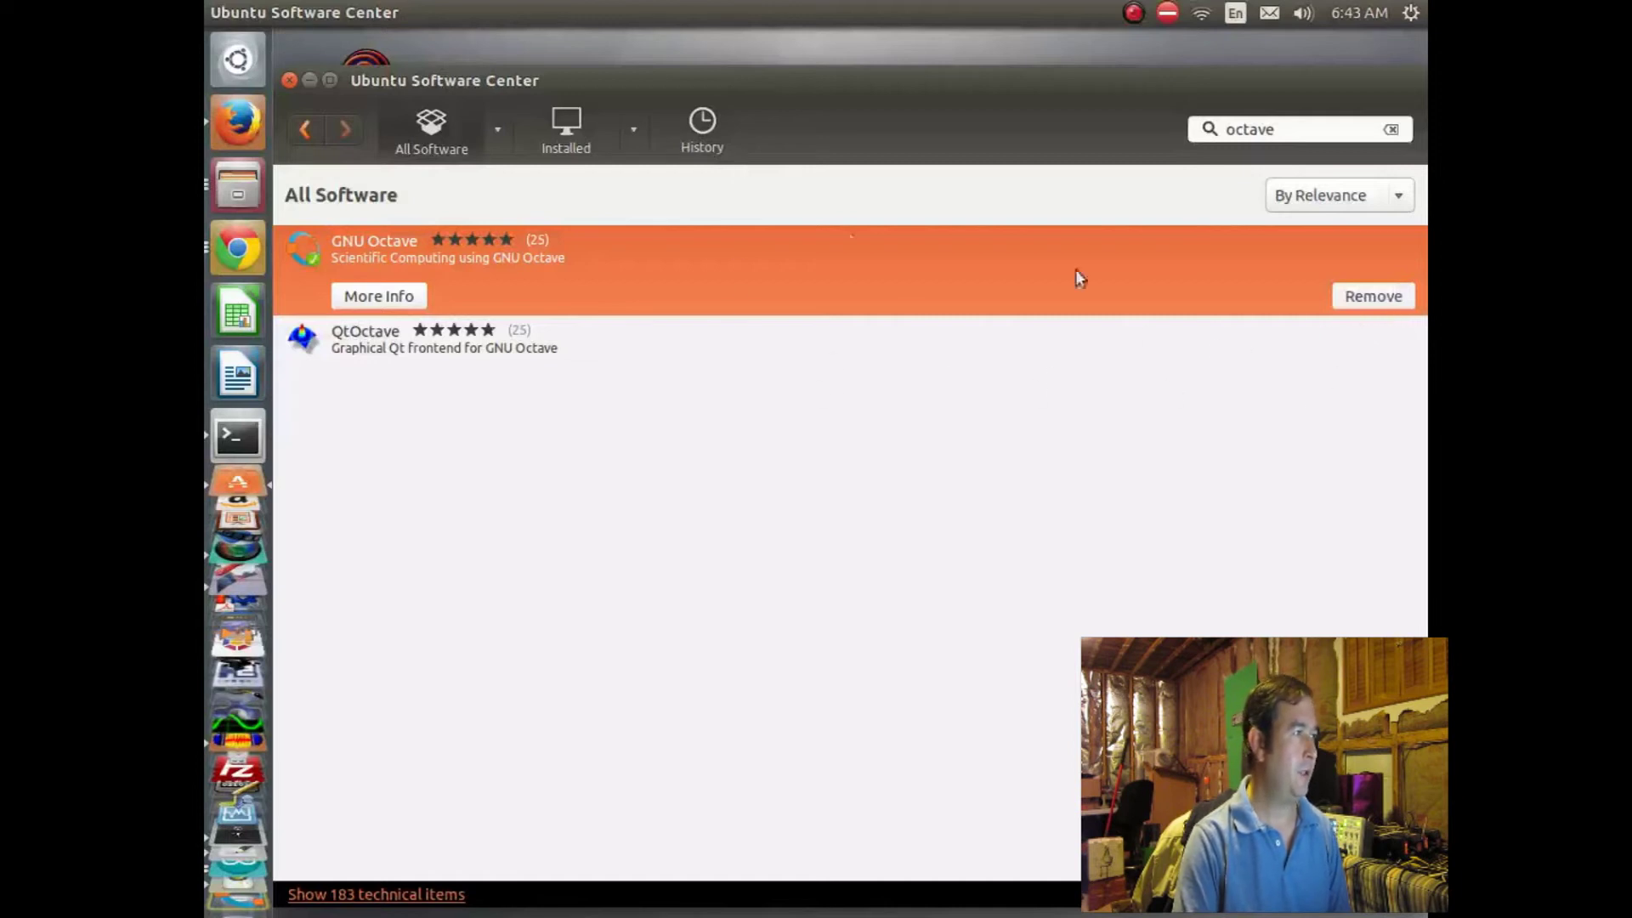
Minimize Software Center and launch Octave 3.8.1 at its terminal command prompt
left_click(310, 82)
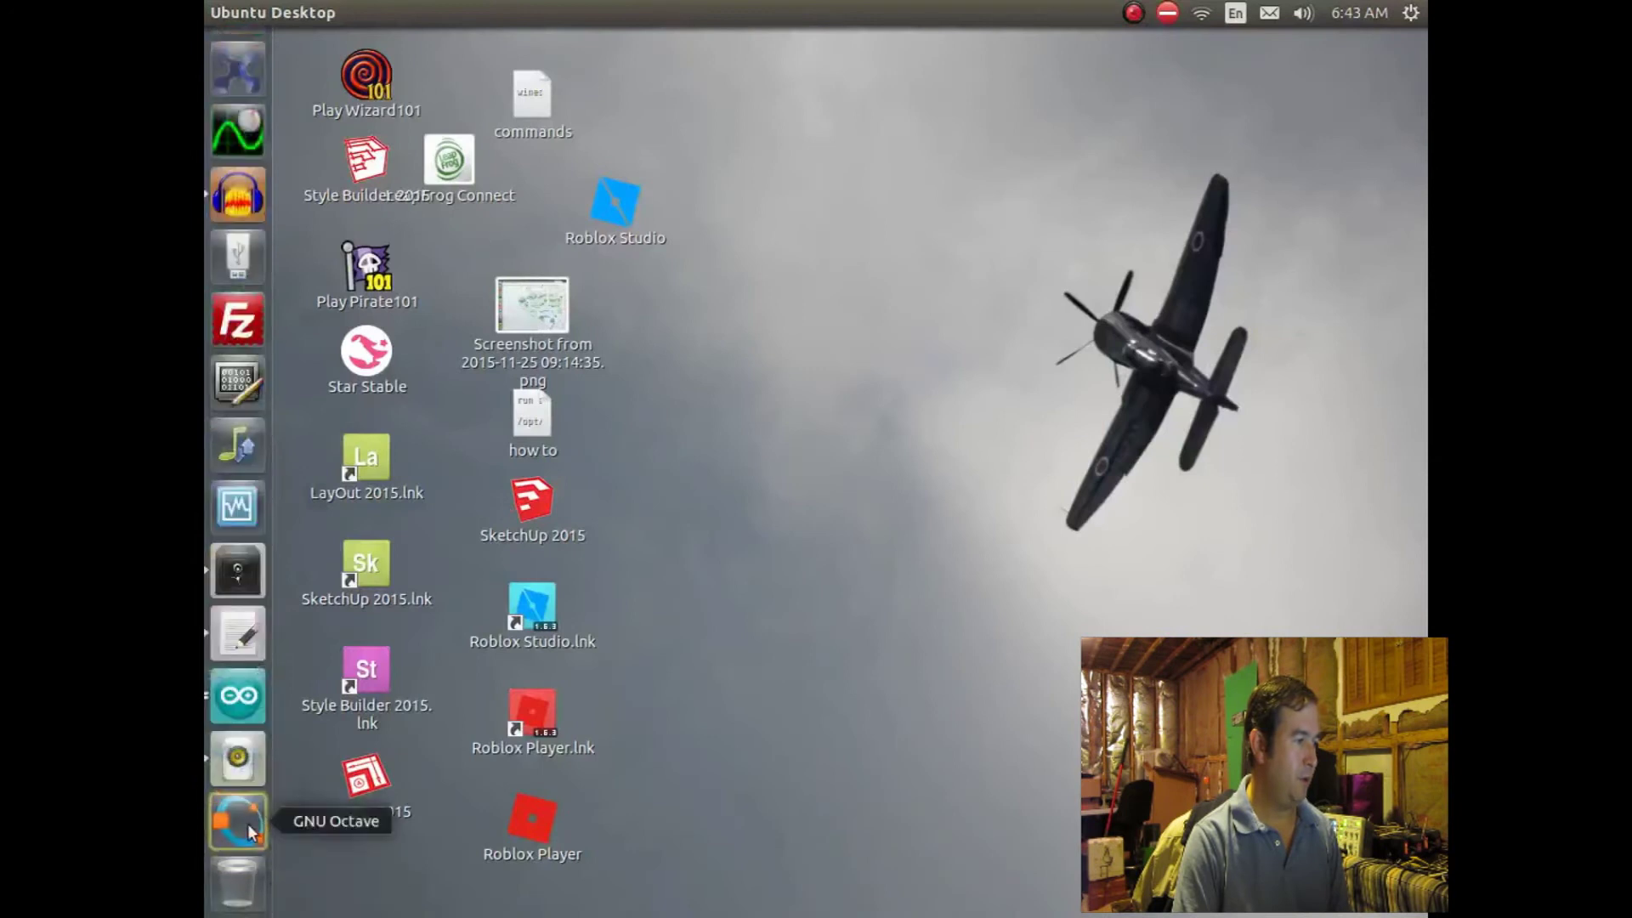
left_click(248, 824)
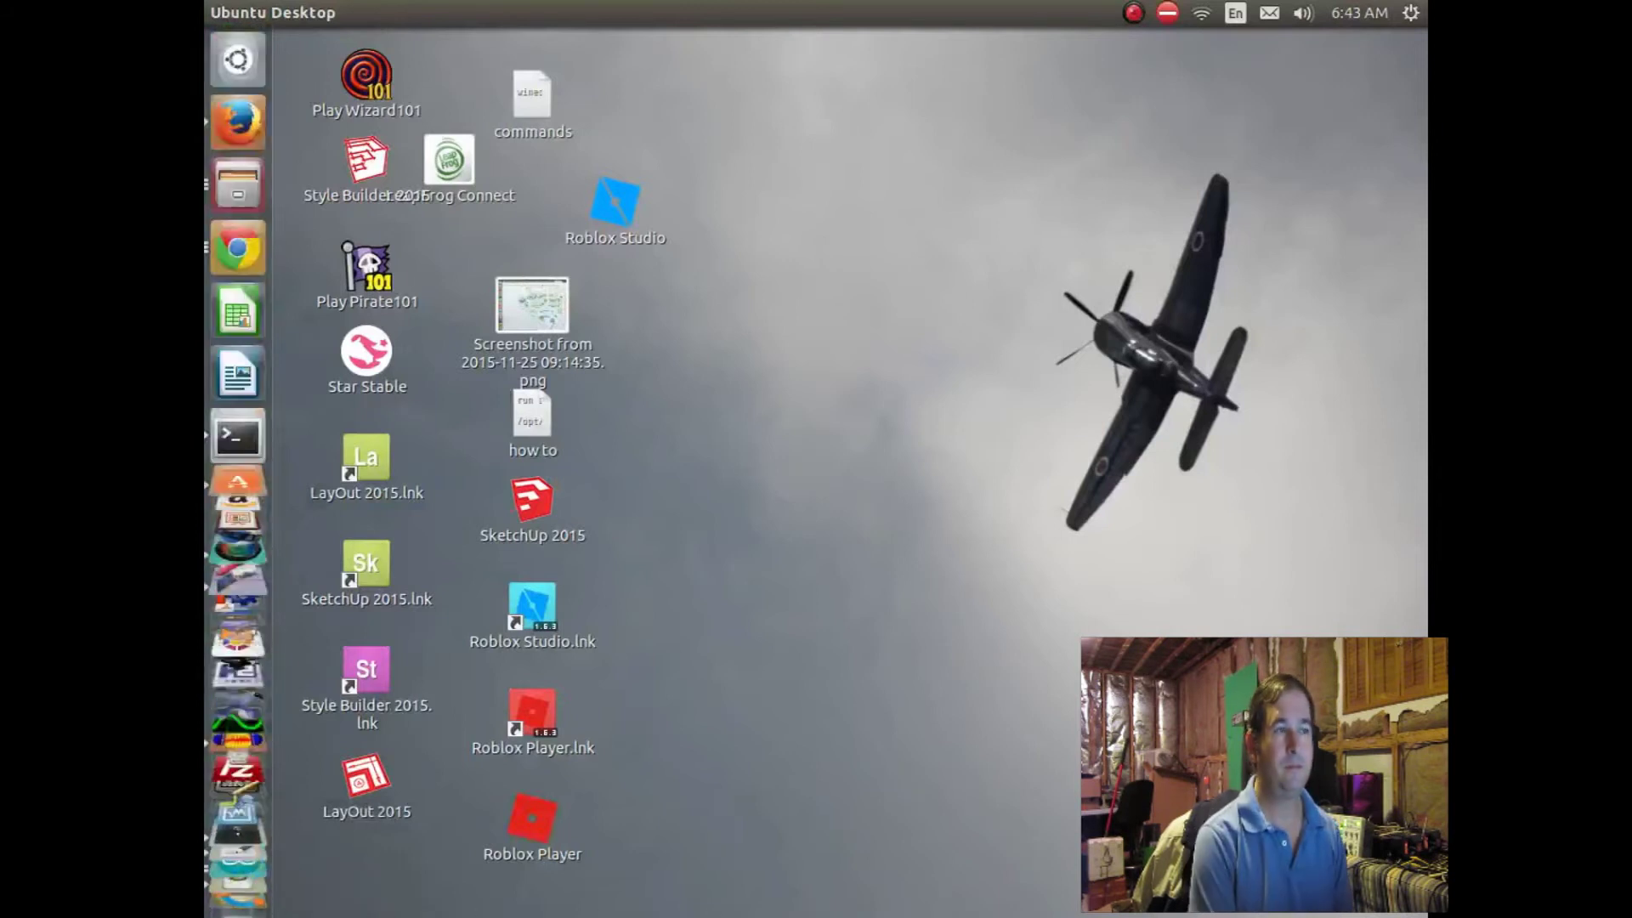
key("ctrl+alt+t")
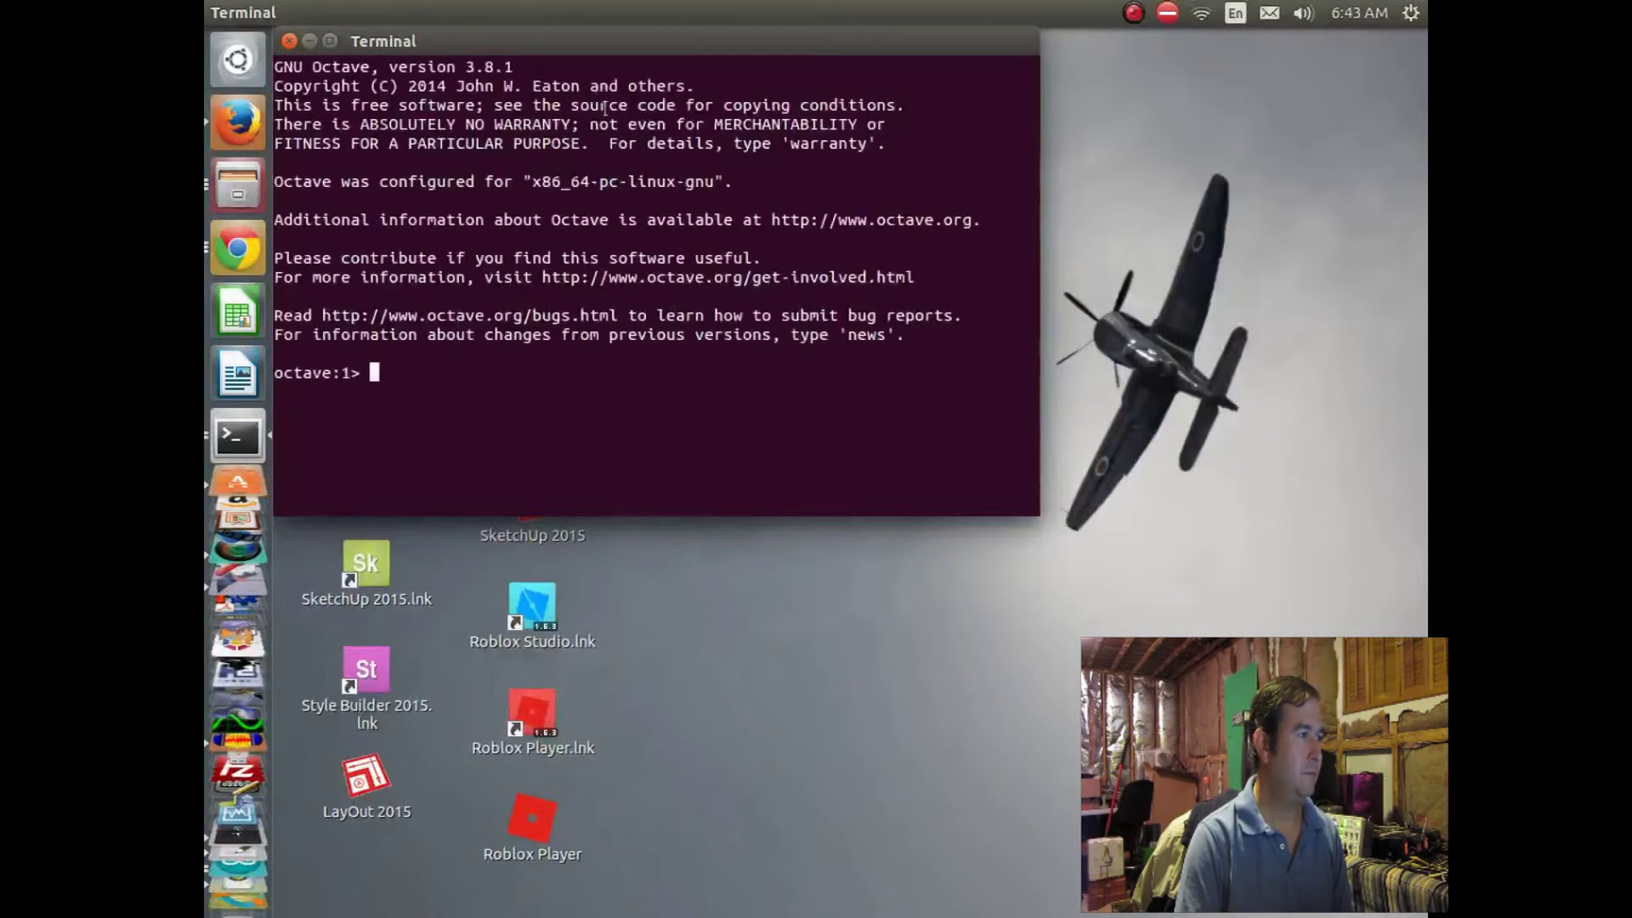
left_click_drag(597, 49, 661, 64)
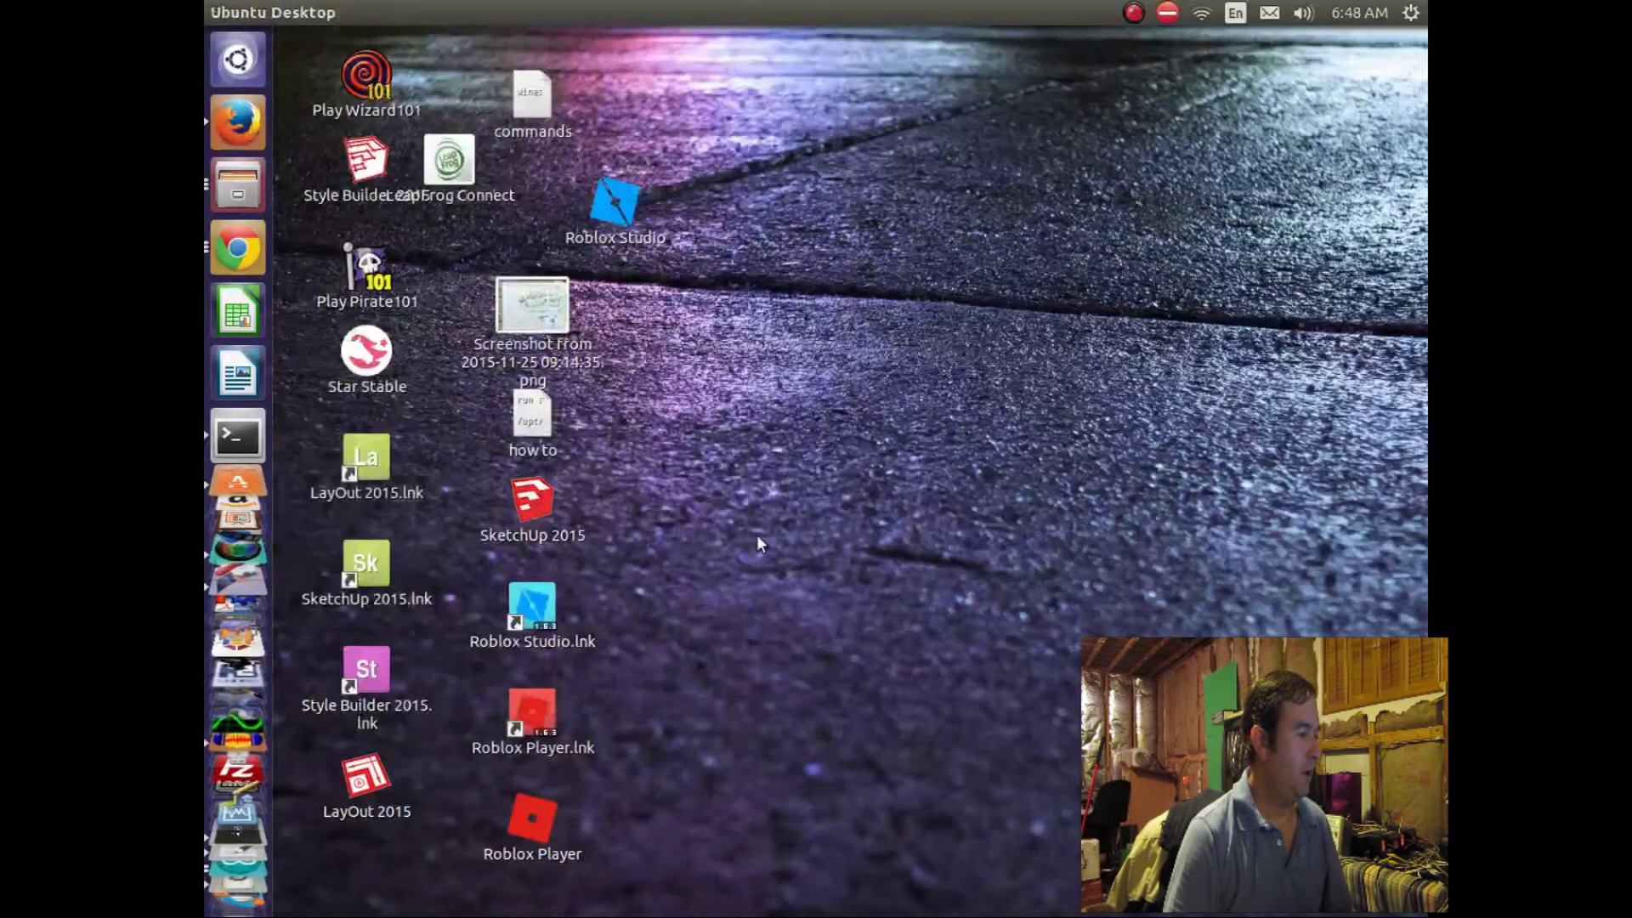
Open a Terminal window, reposition it, then close it again
mouse_move(211, 910)
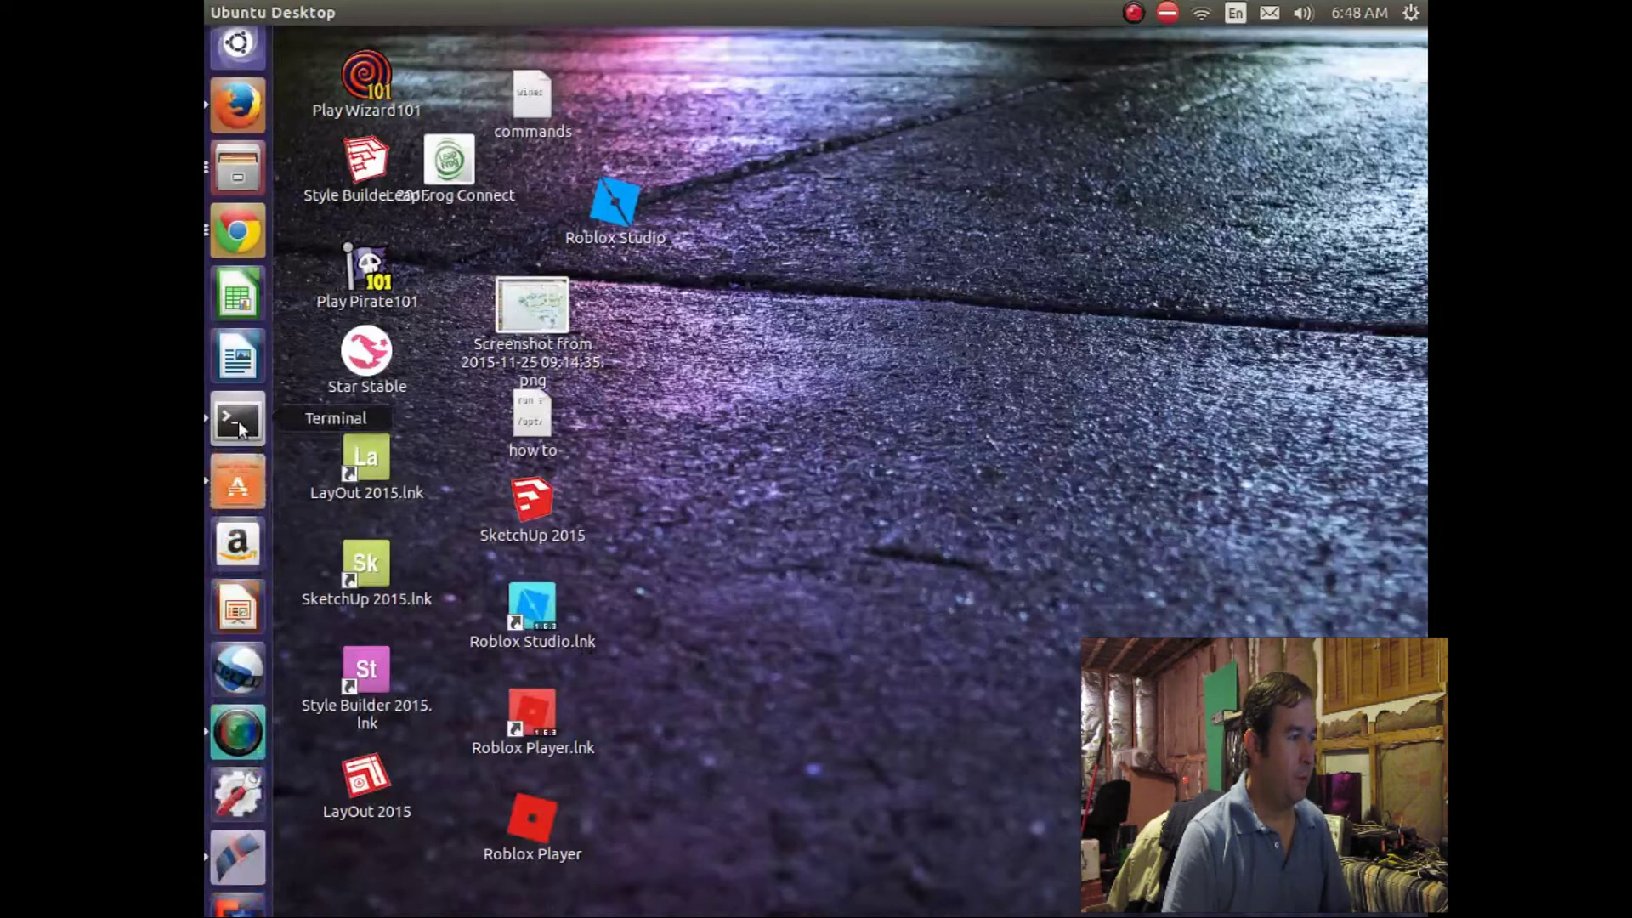
left_click(238, 420)
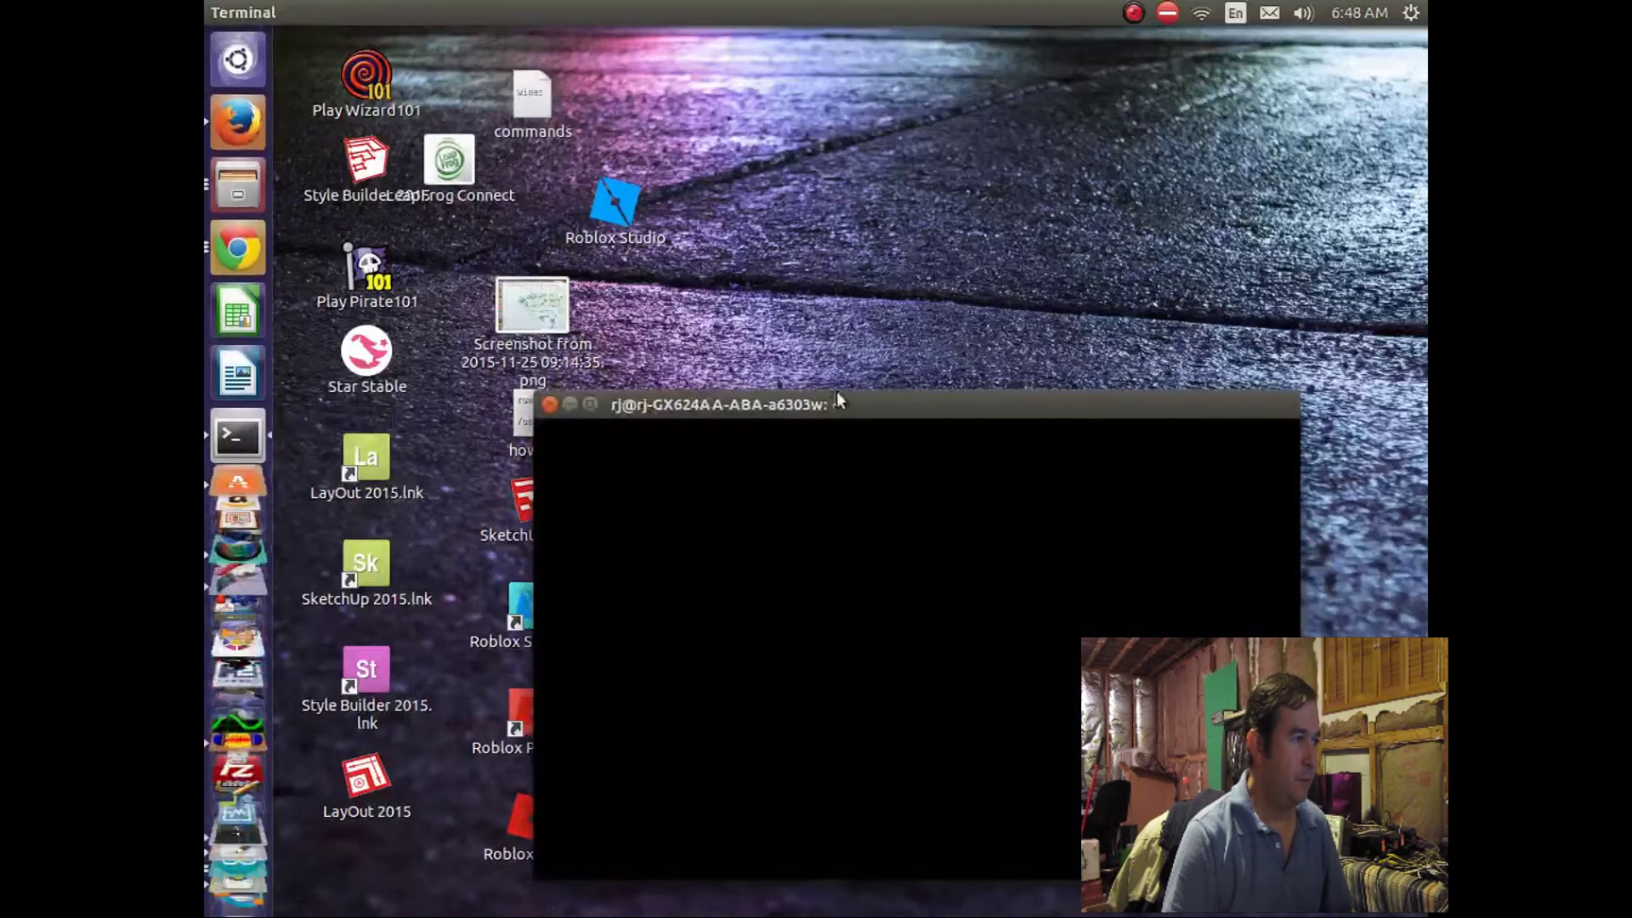
left_click_drag(843, 401, 783, 160)
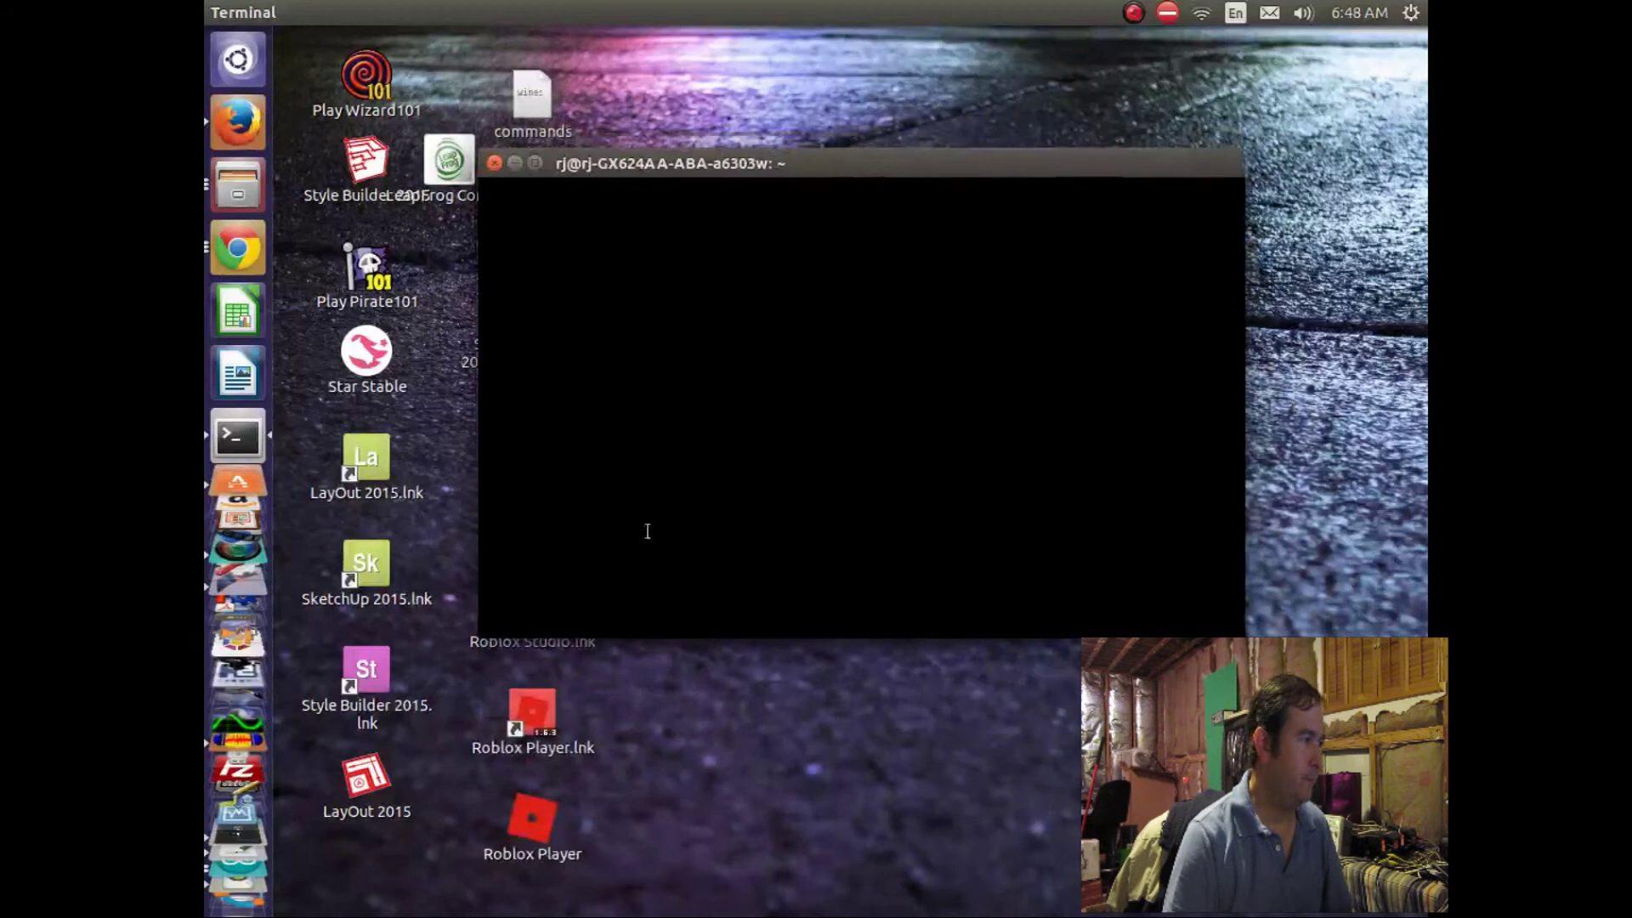
left_click(494, 164)
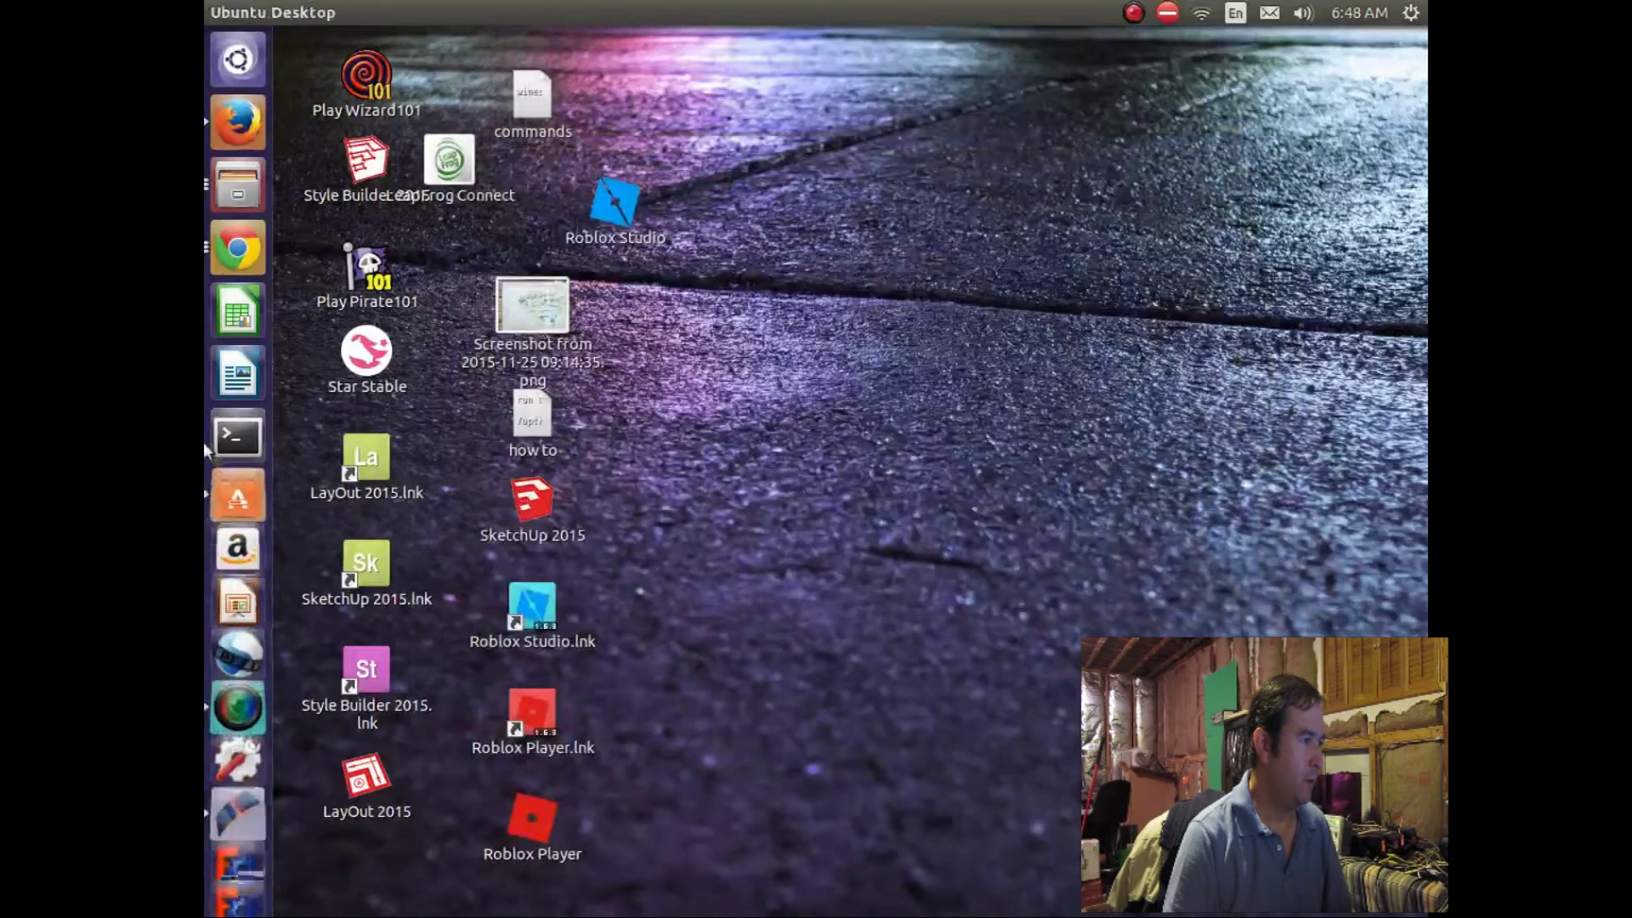
In a new Terminal, run '/usr/bin/octave --force-gui' to start Octave's graphical interface
right_click(231, 439)
left_click(335, 426)
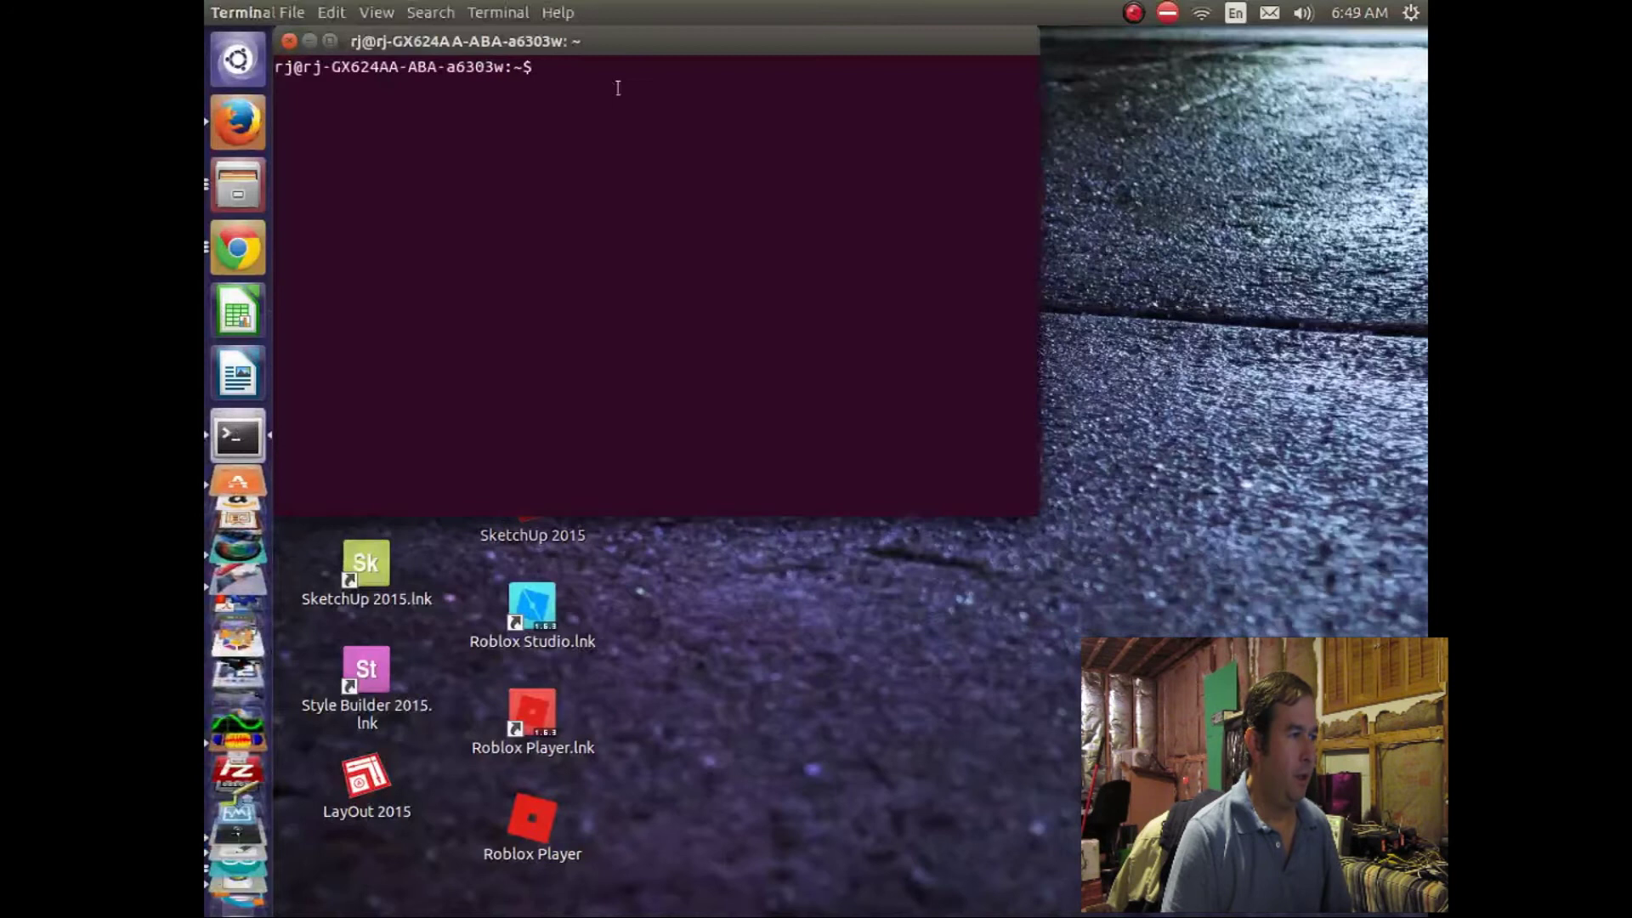
left_click_drag(617, 42, 758, 188)
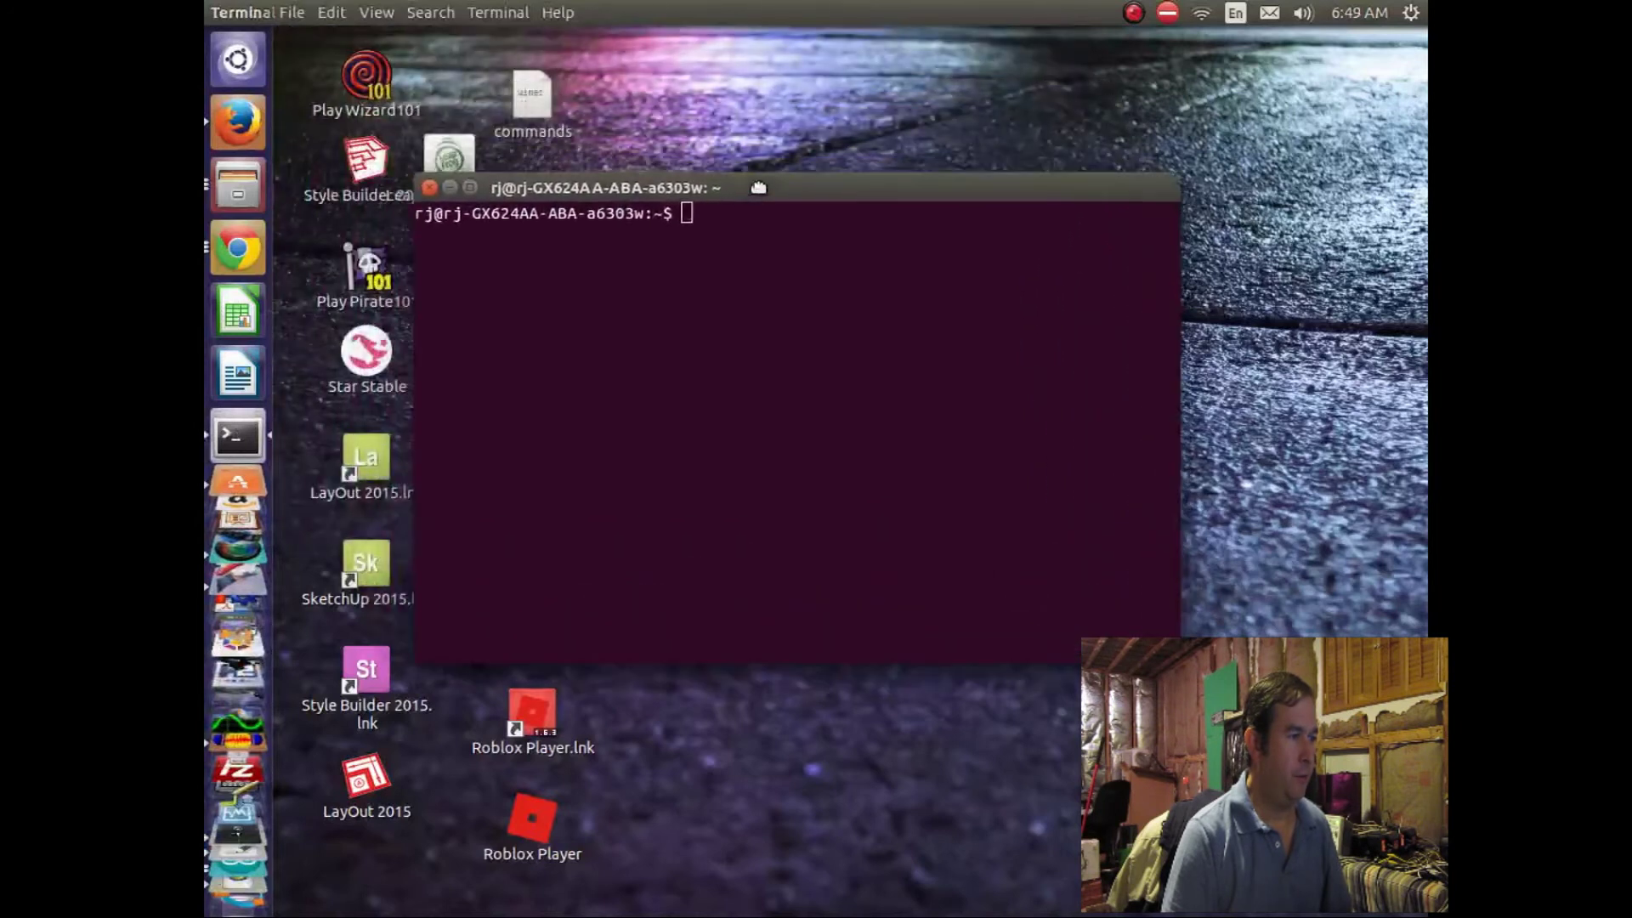
right_click(713, 239)
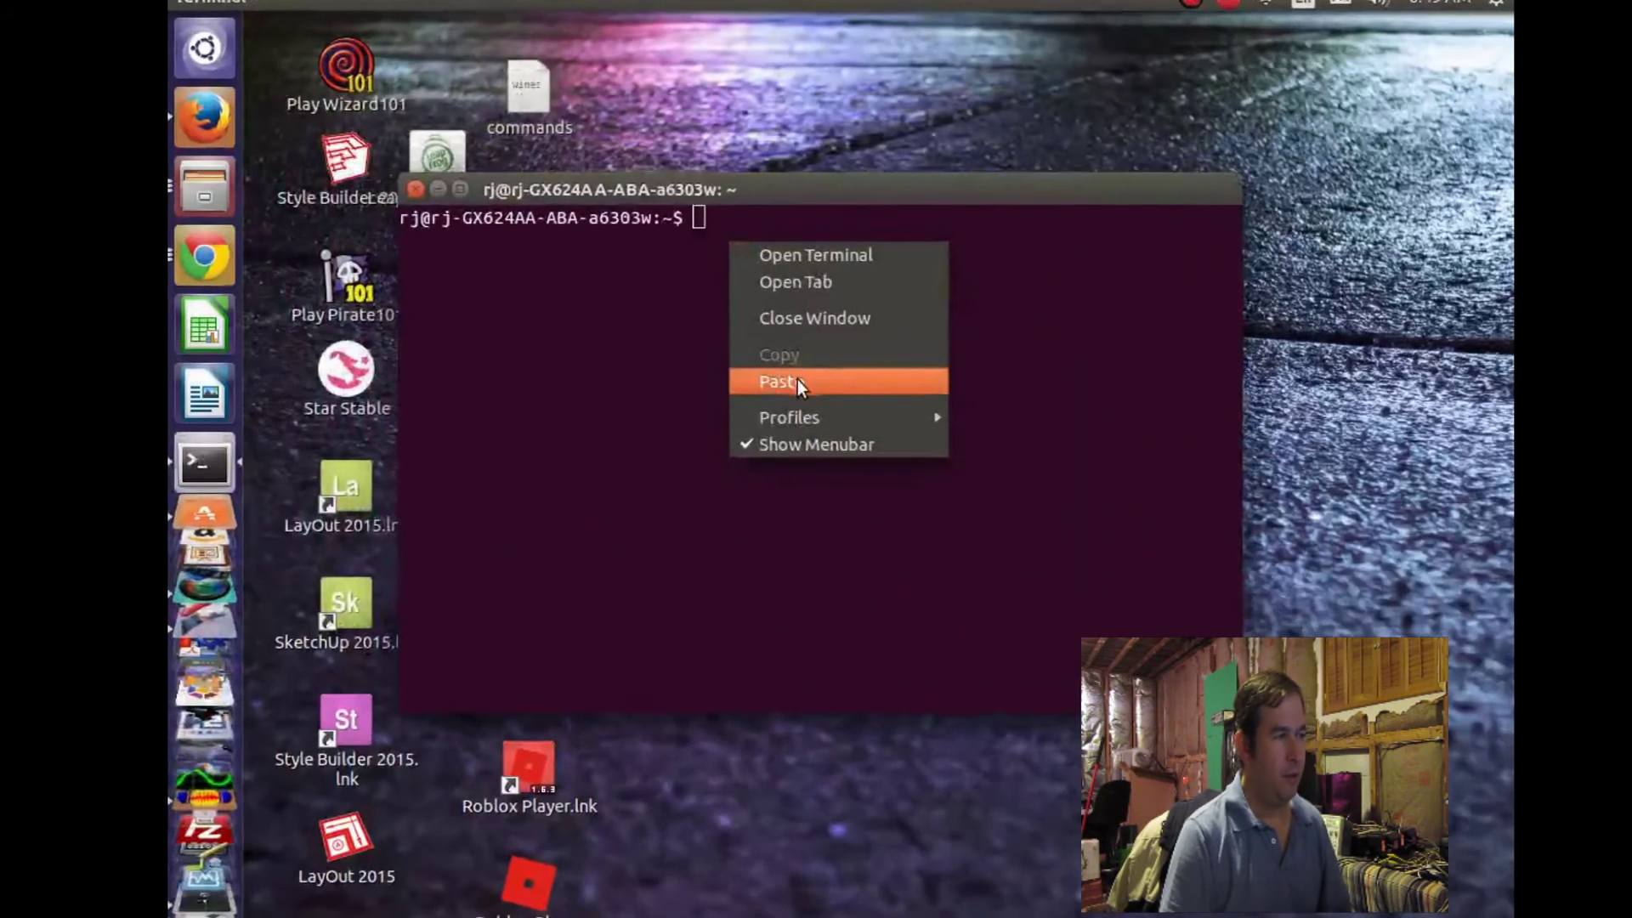
left_click(762, 362)
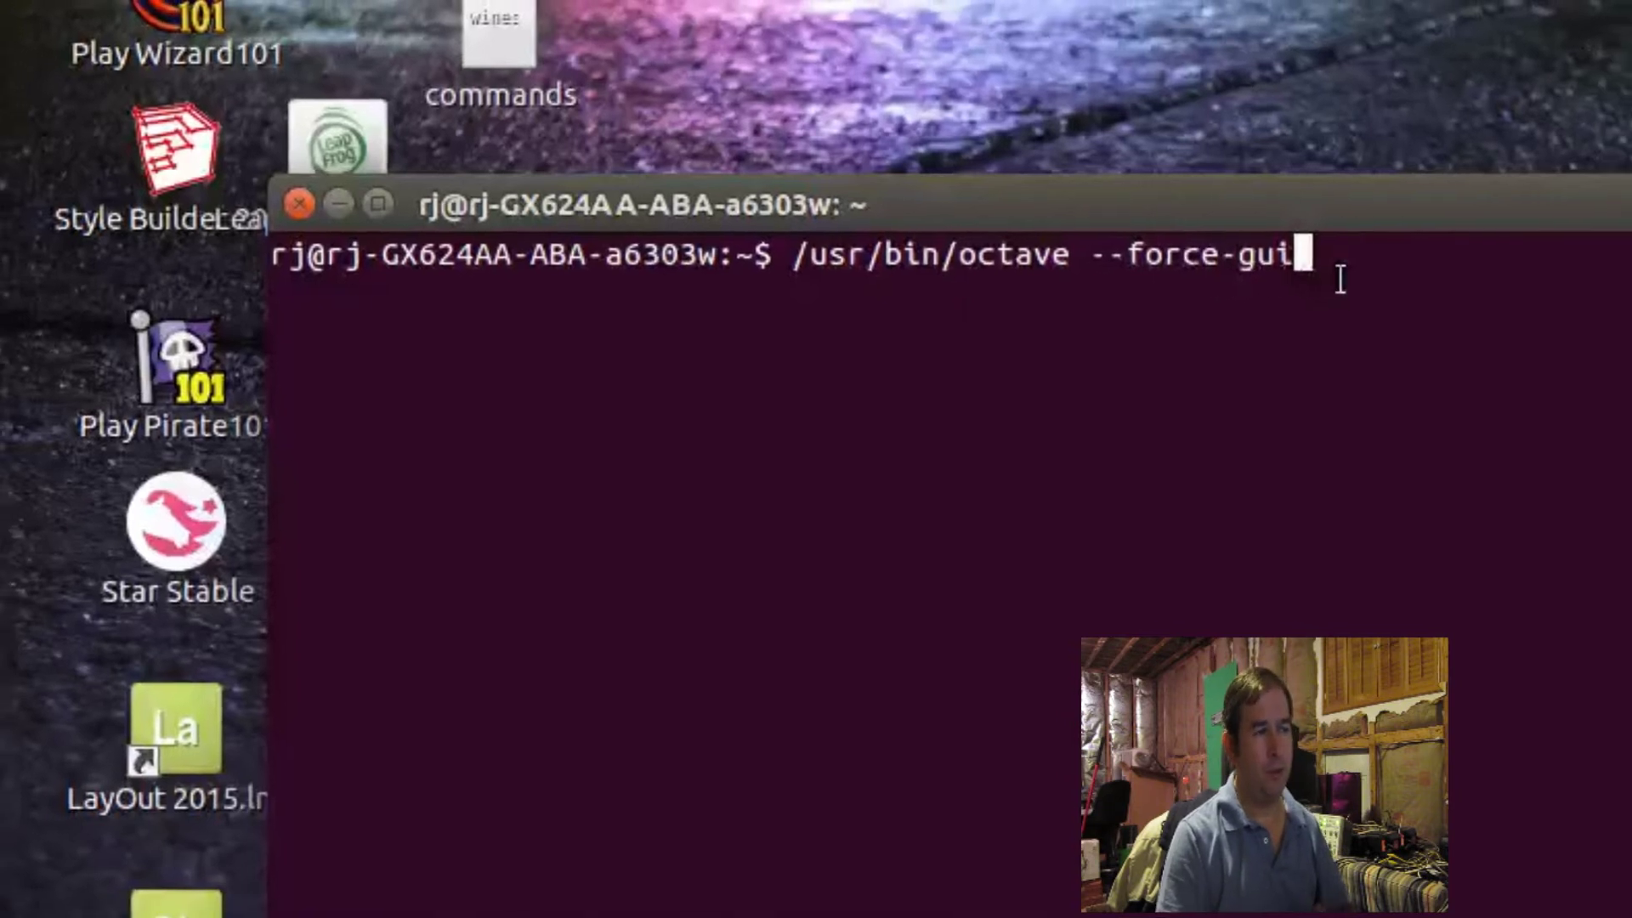
key("Return")
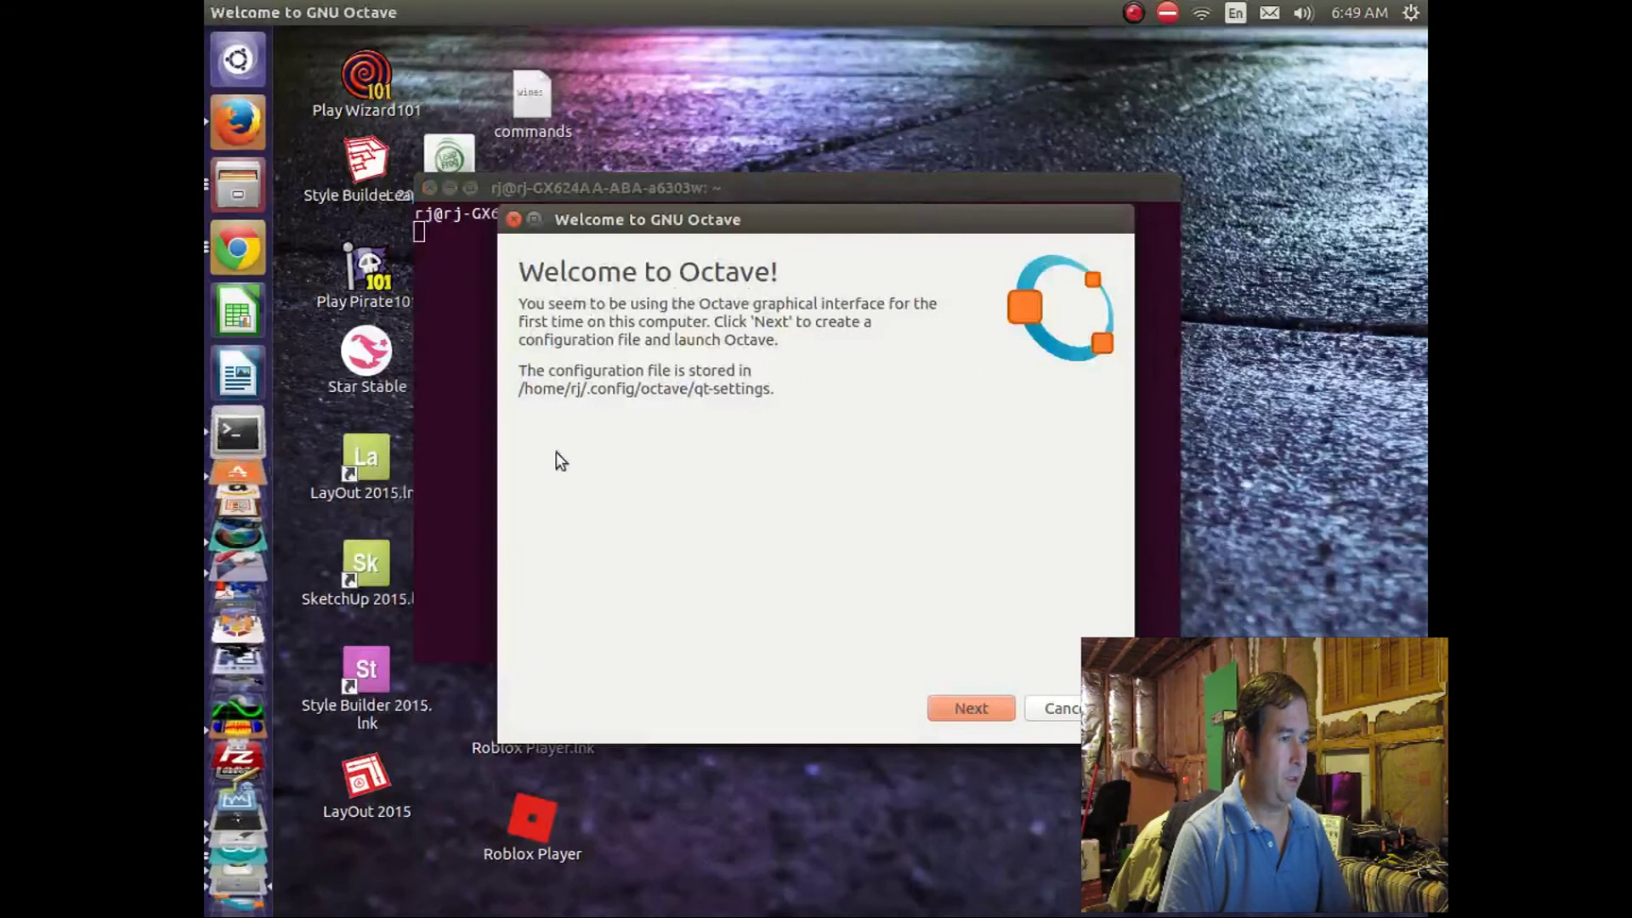
Go through the Welcome to GNU Octave wizard with Next, Next and Finish
left_click(971, 708)
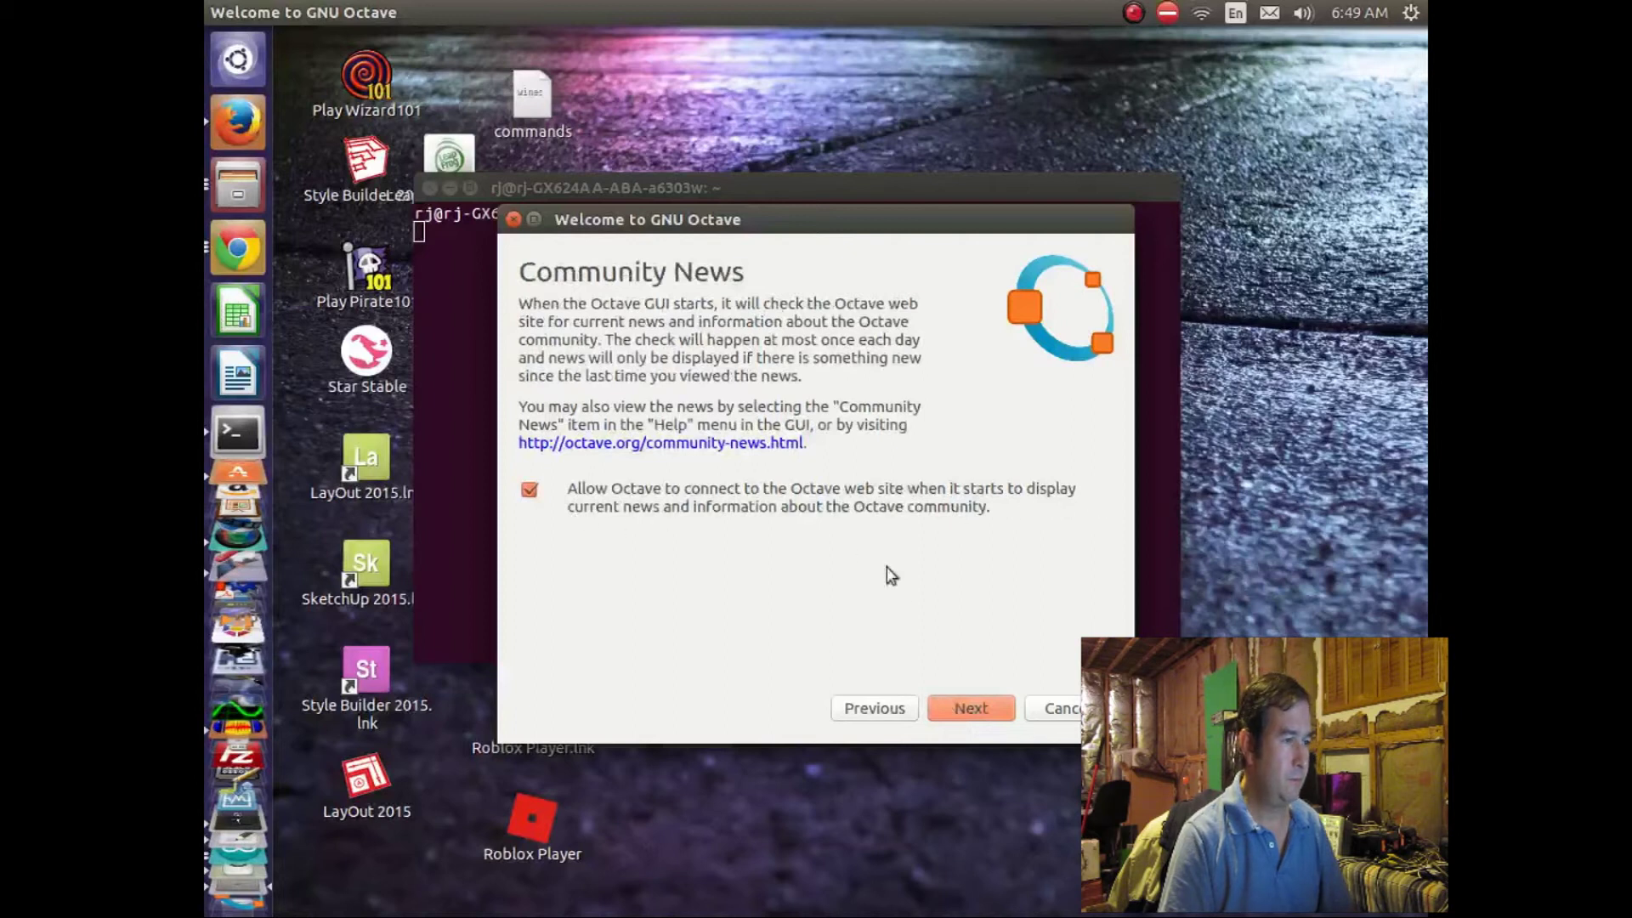
left_click(971, 708)
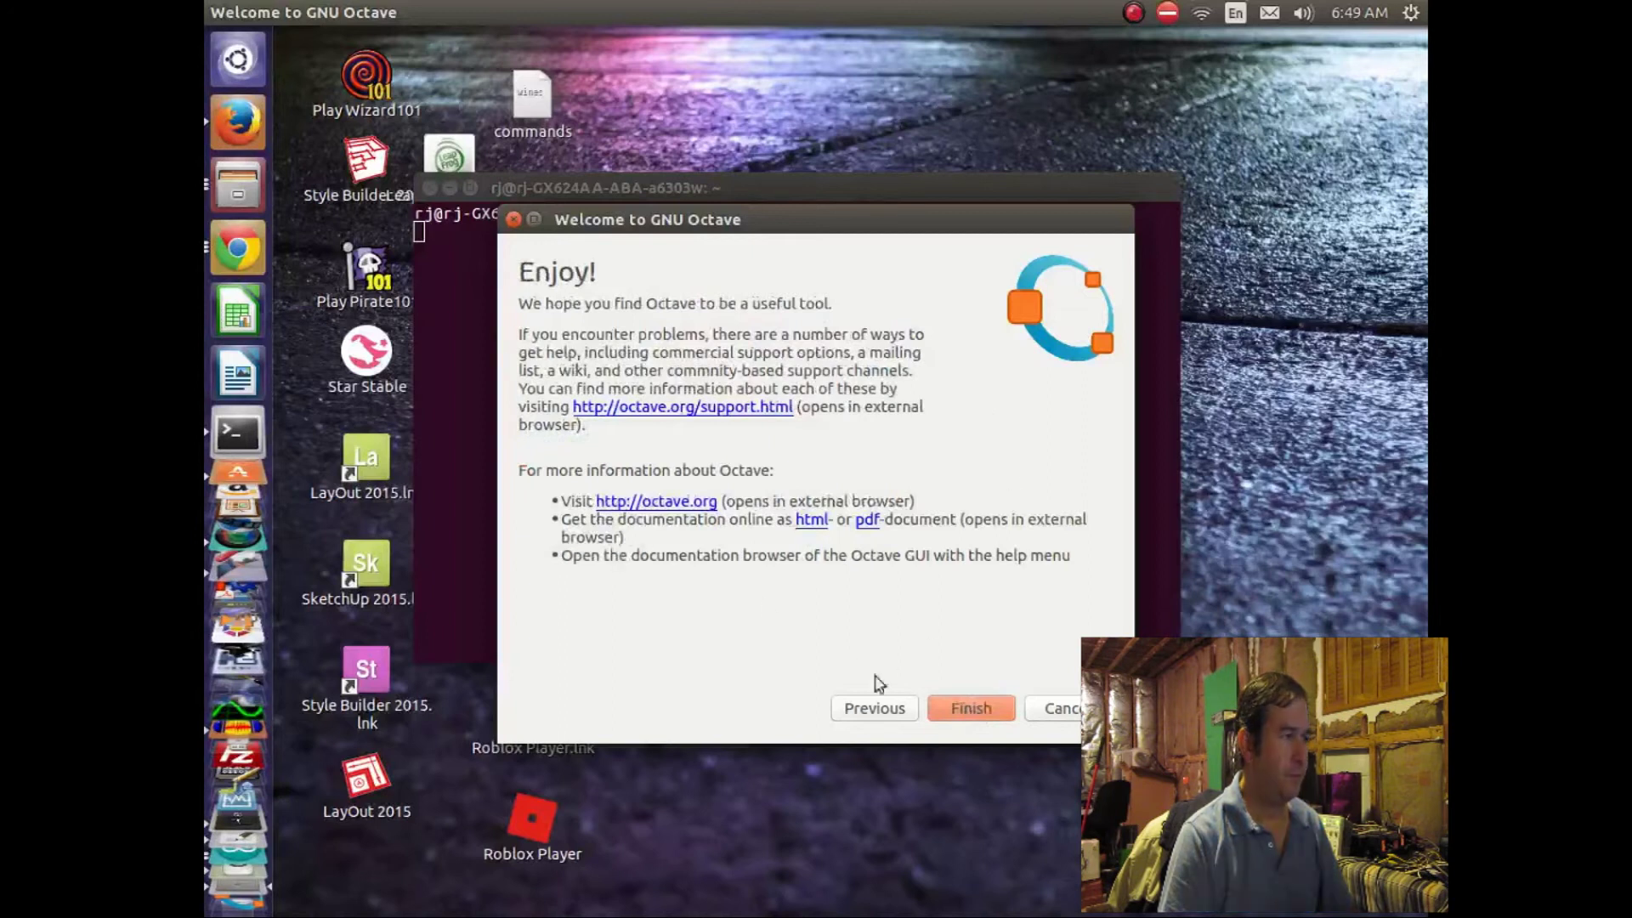
left_click(971, 709)
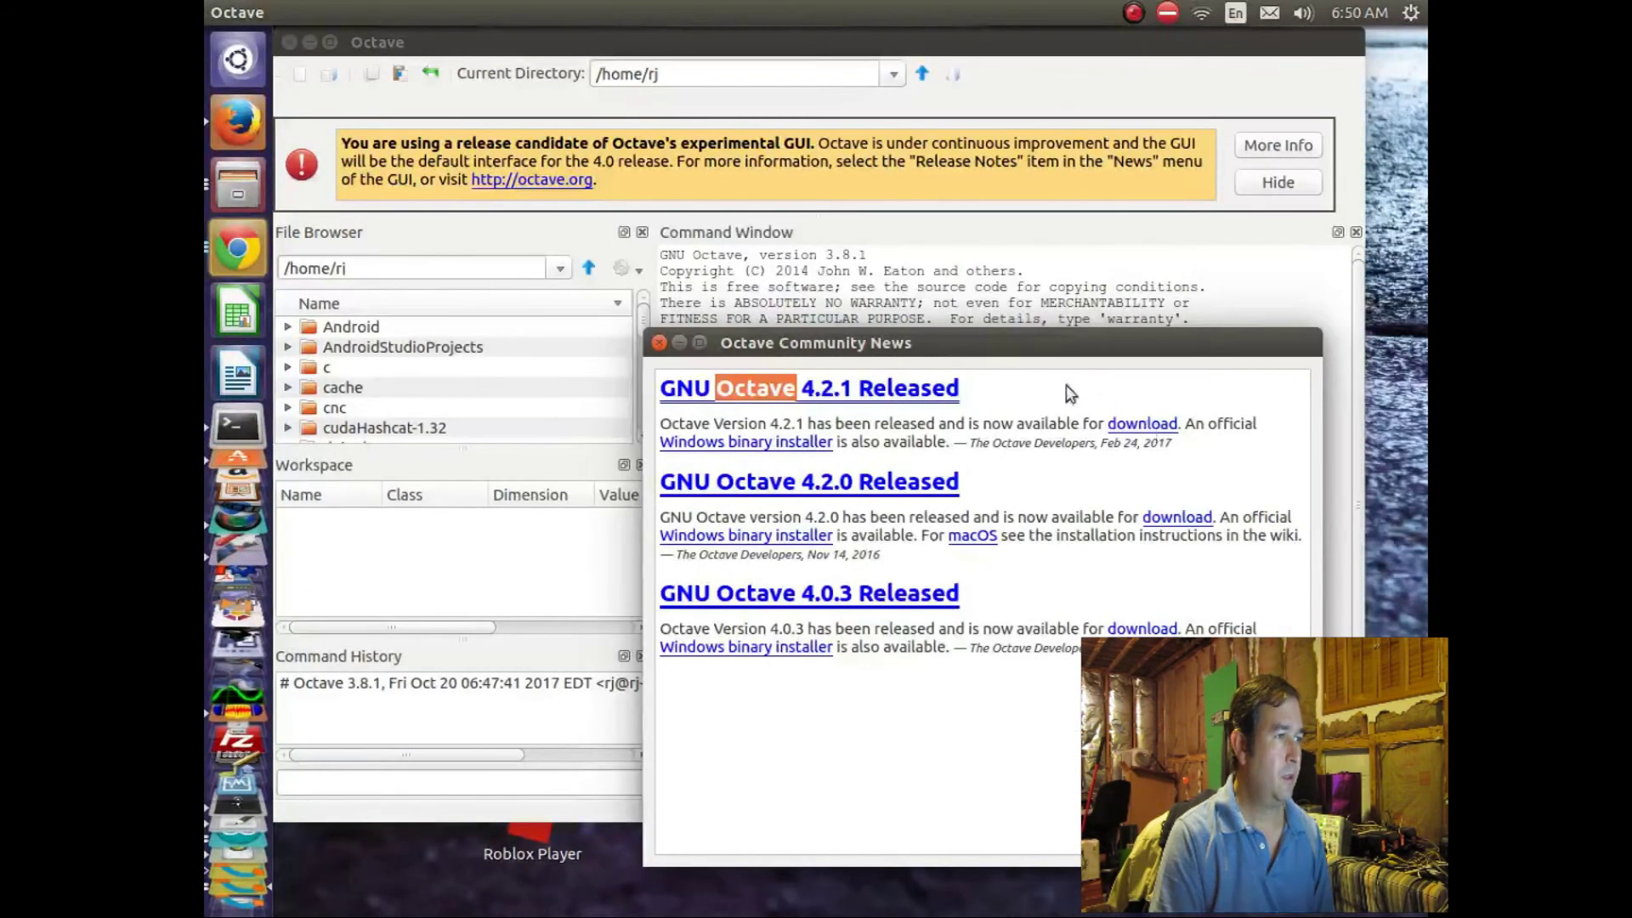
left_click(658, 343)
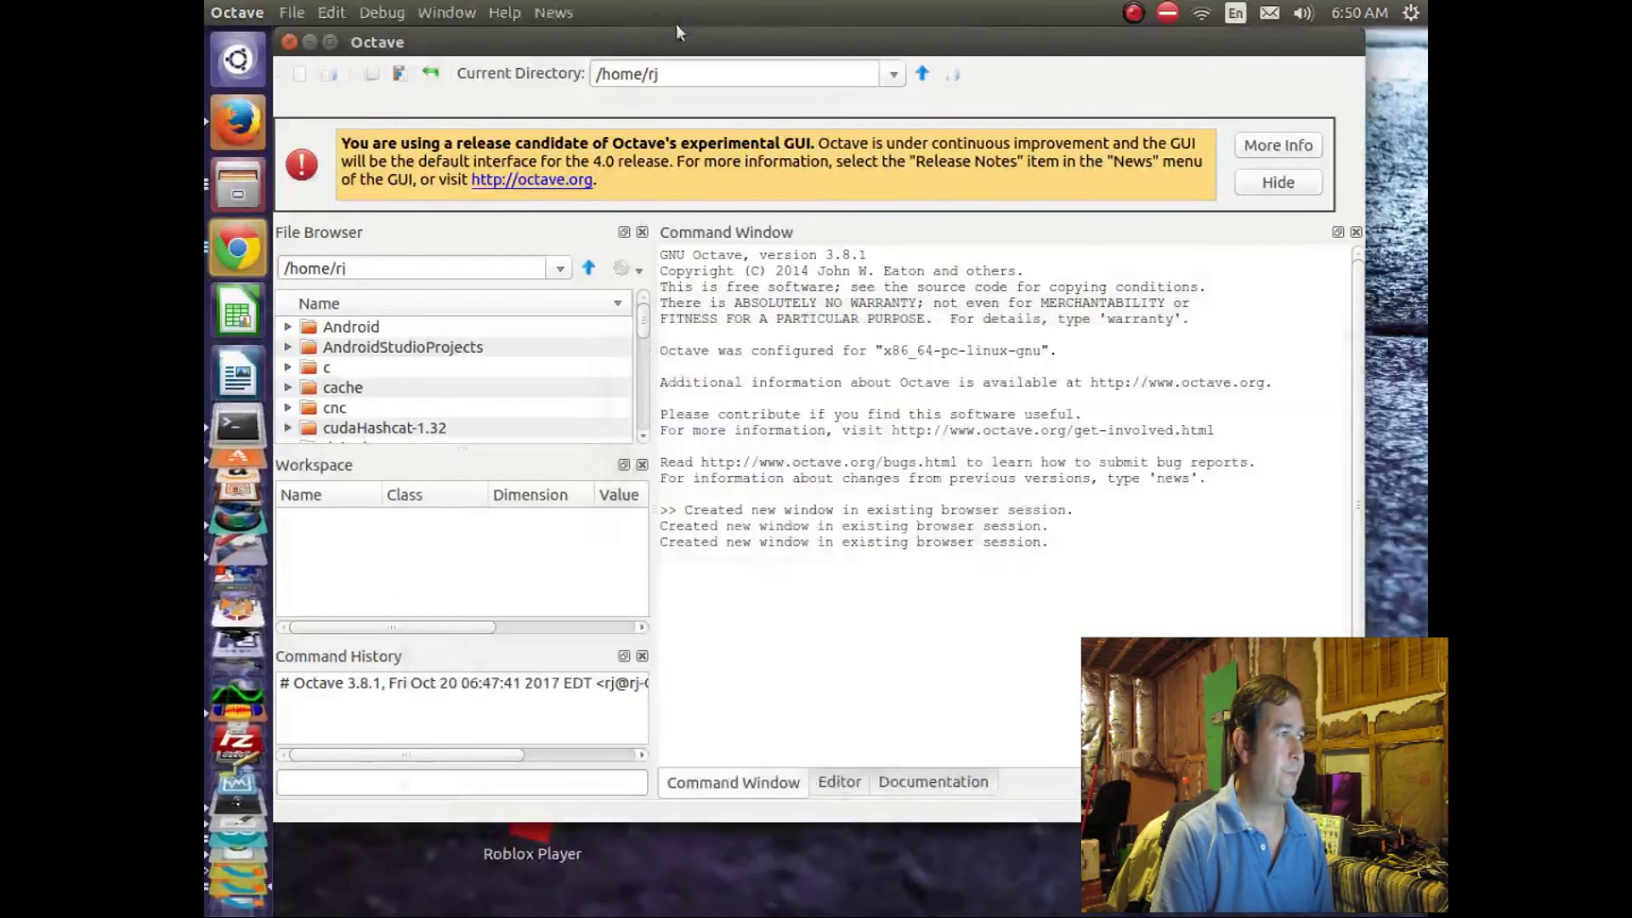
left_click_drag(701, 38, 738, 102)
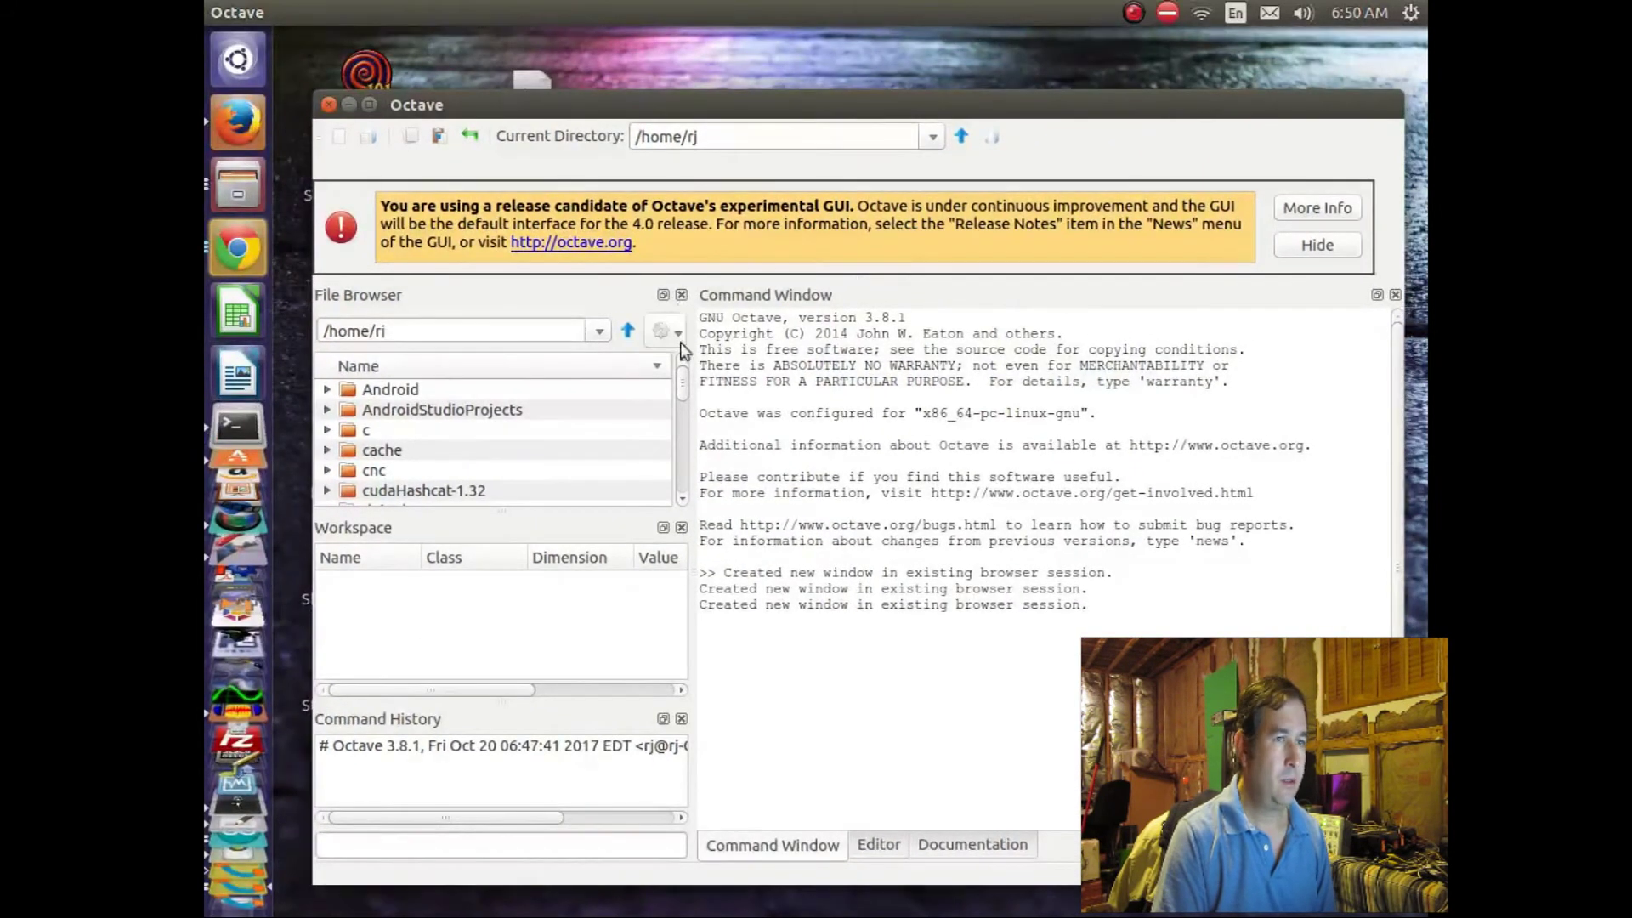
left_click(1316, 247)
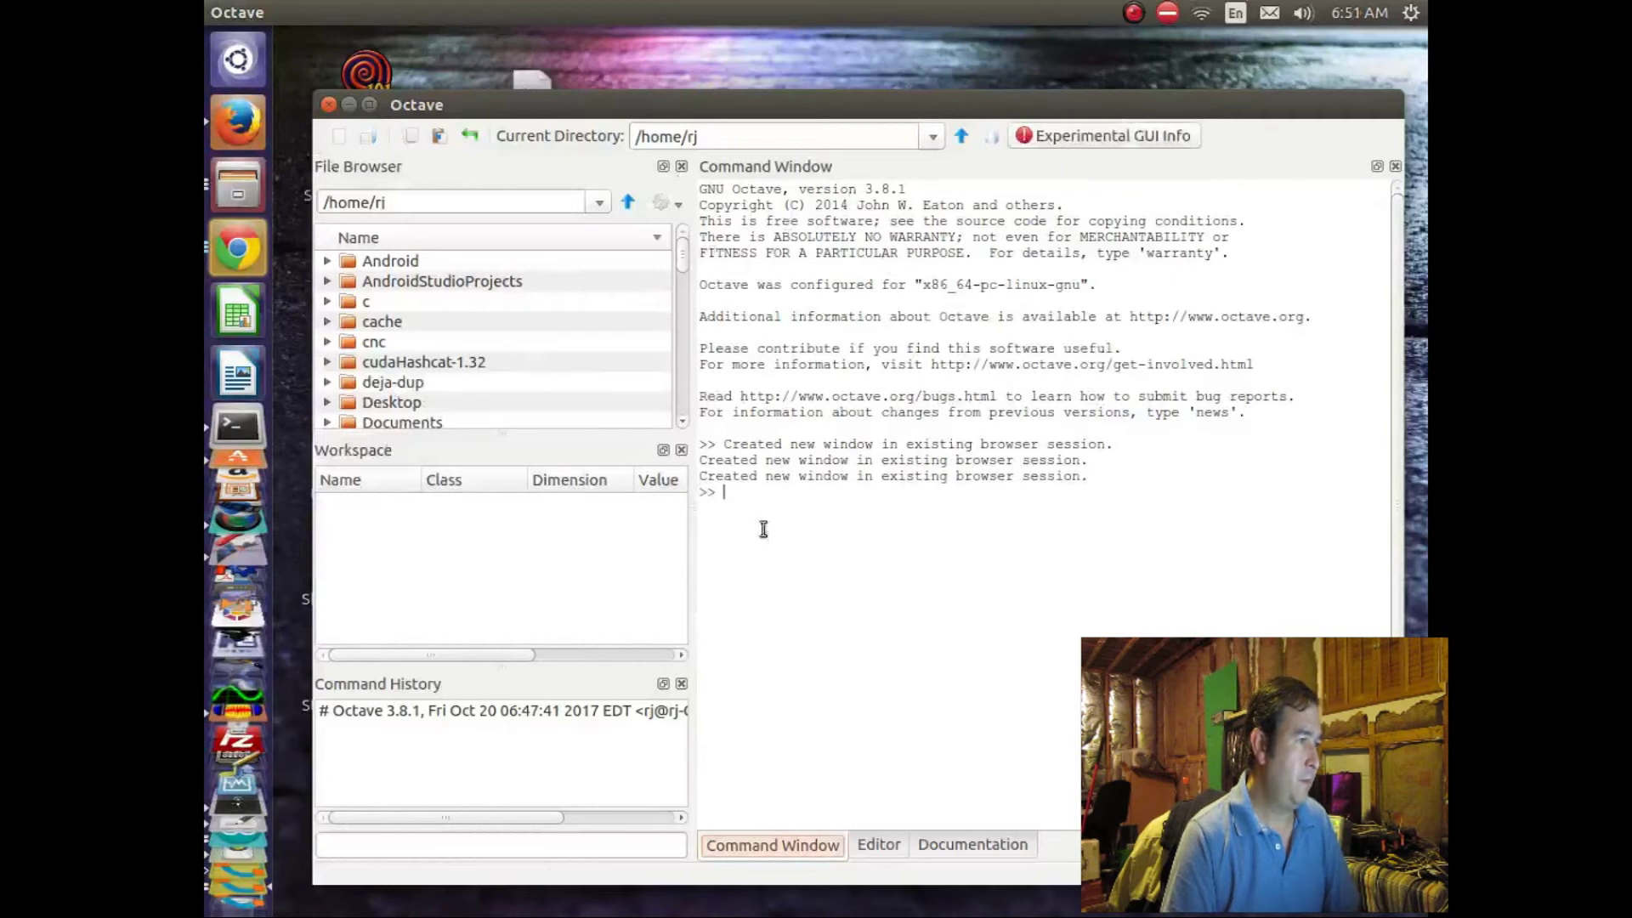
left_click_drag(683, 264, 679, 221)
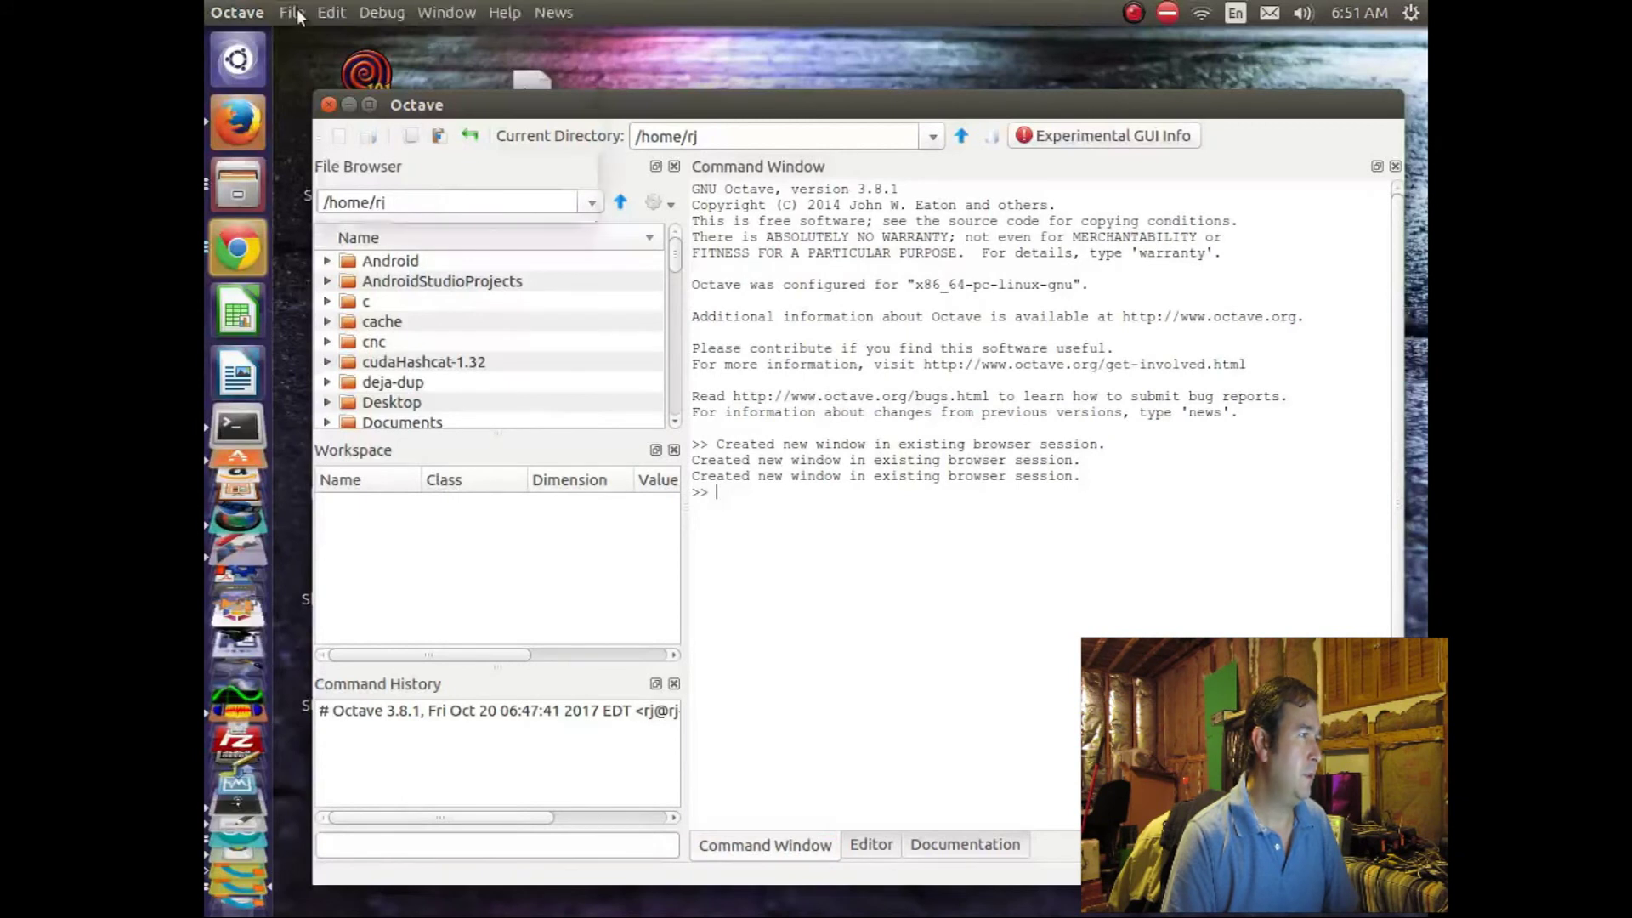
Create a blank unnamed script in the Editor via File > New > Script
left_click(292, 12)
mouse_move(309, 39)
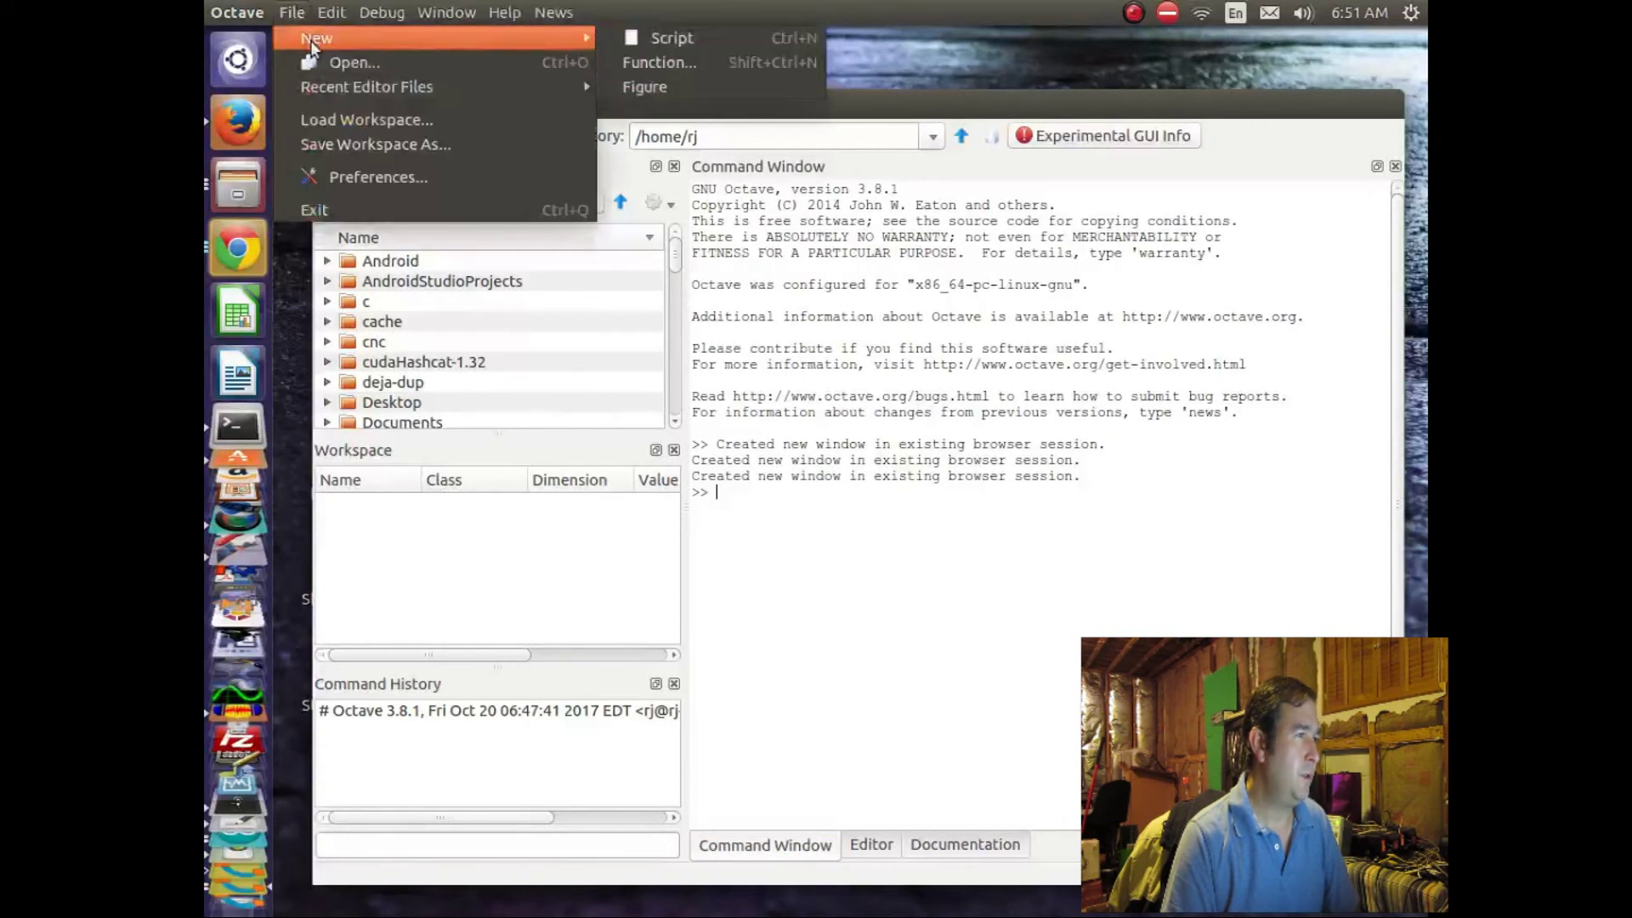
left_click(666, 33)
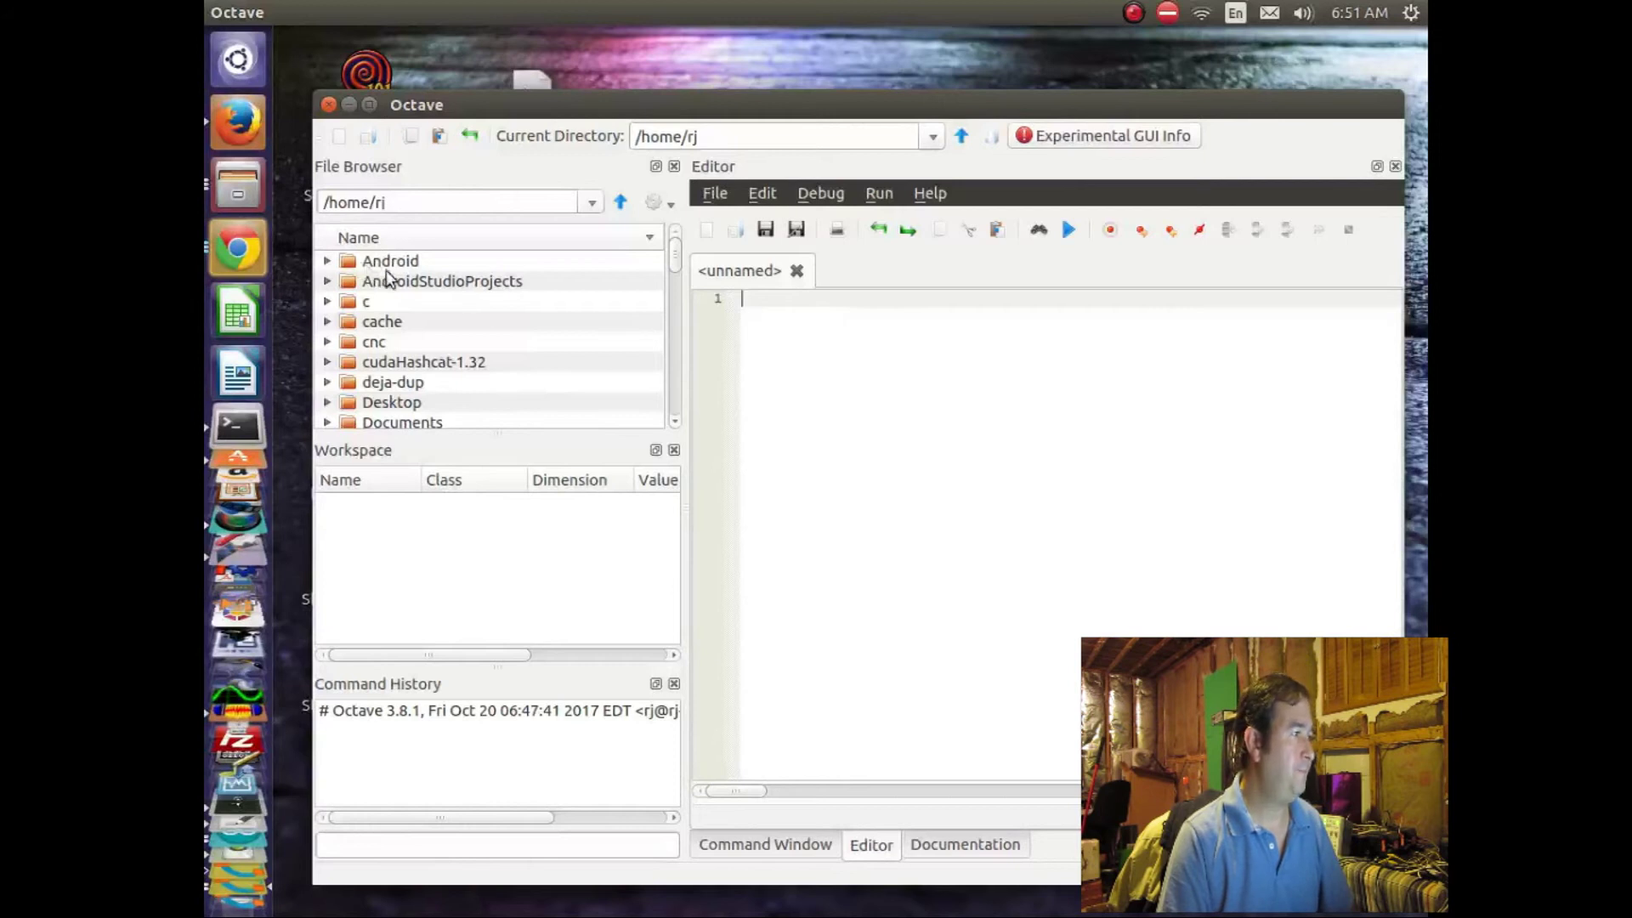
mouse_move(230, 212)
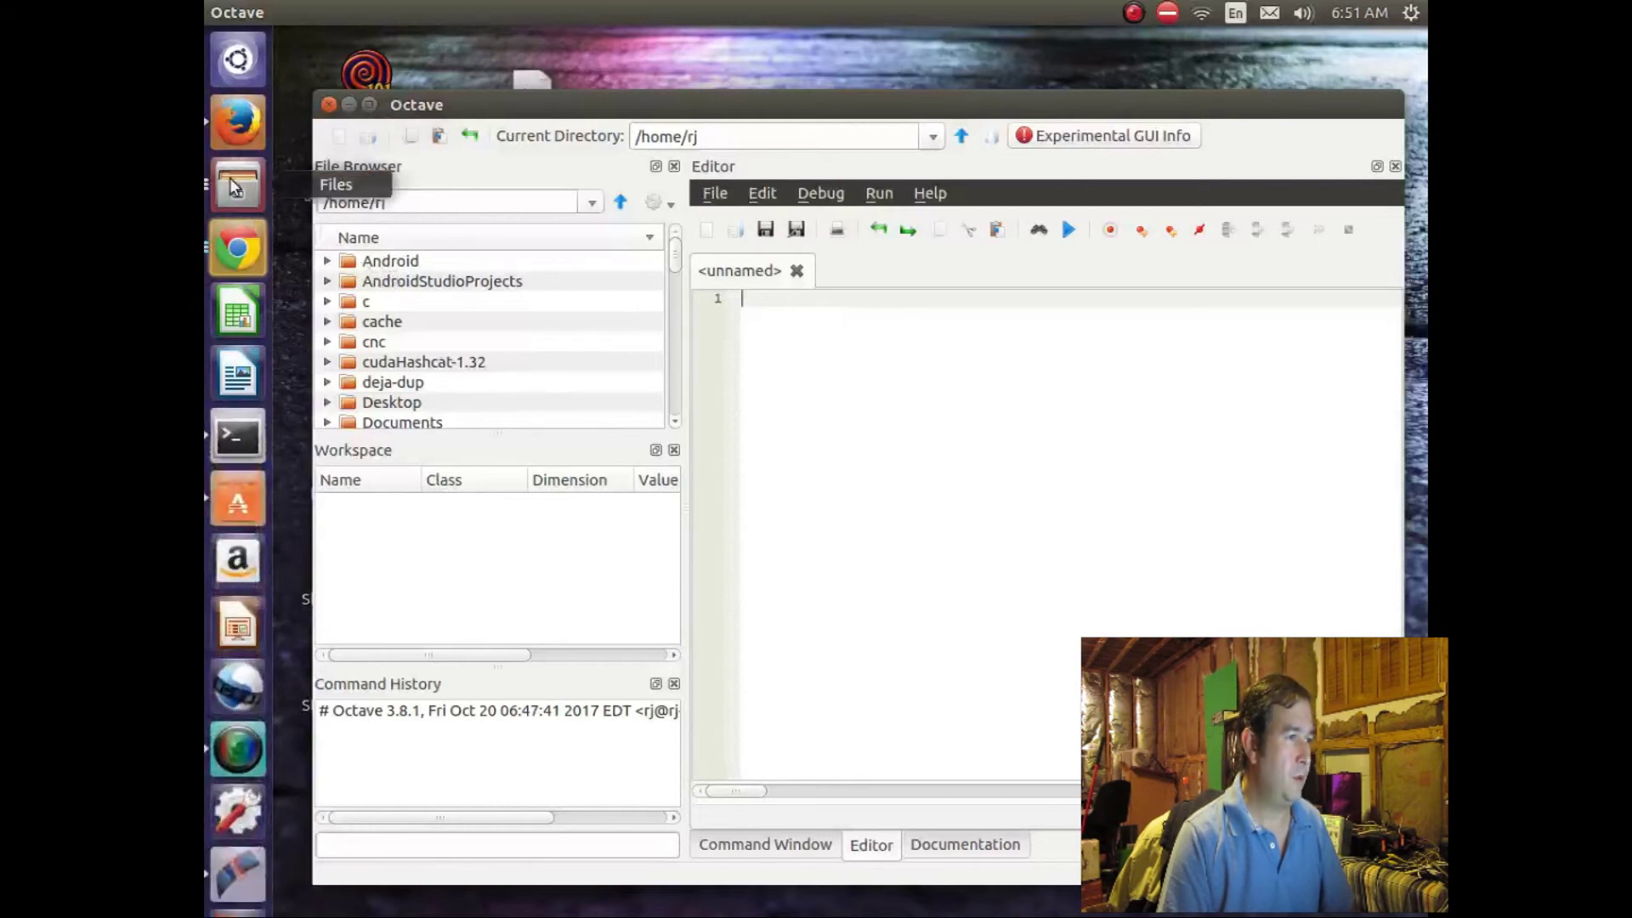
In Firefox's MATLAB Plot Gallery tab, open the Line Plot 2D (1) source code
left_click(232, 131)
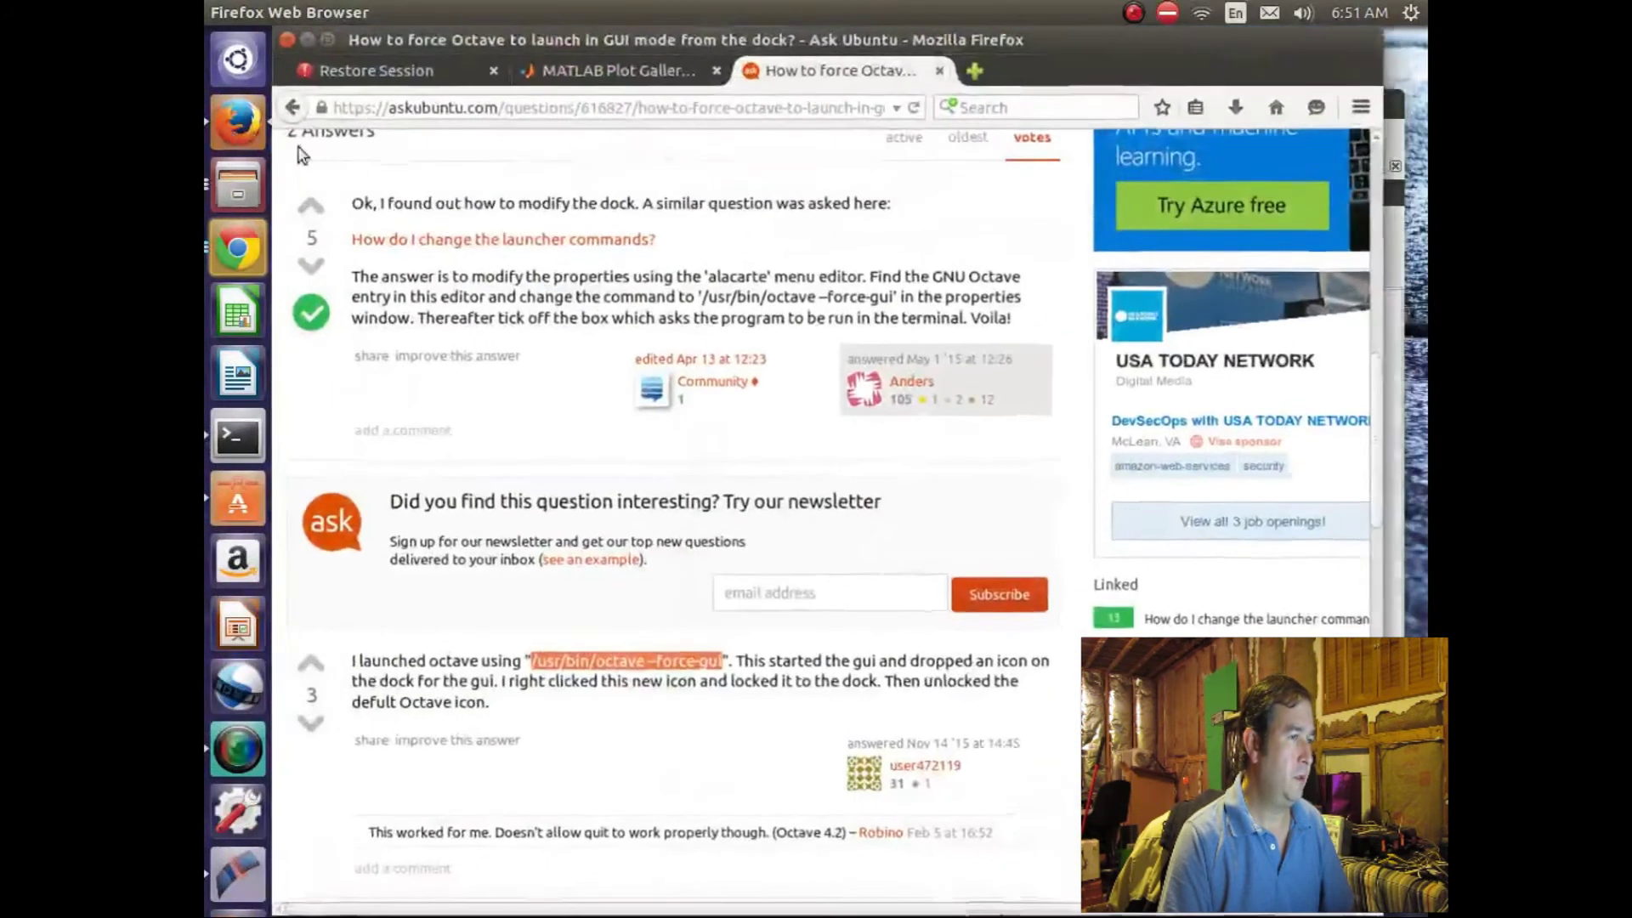
left_click(624, 71)
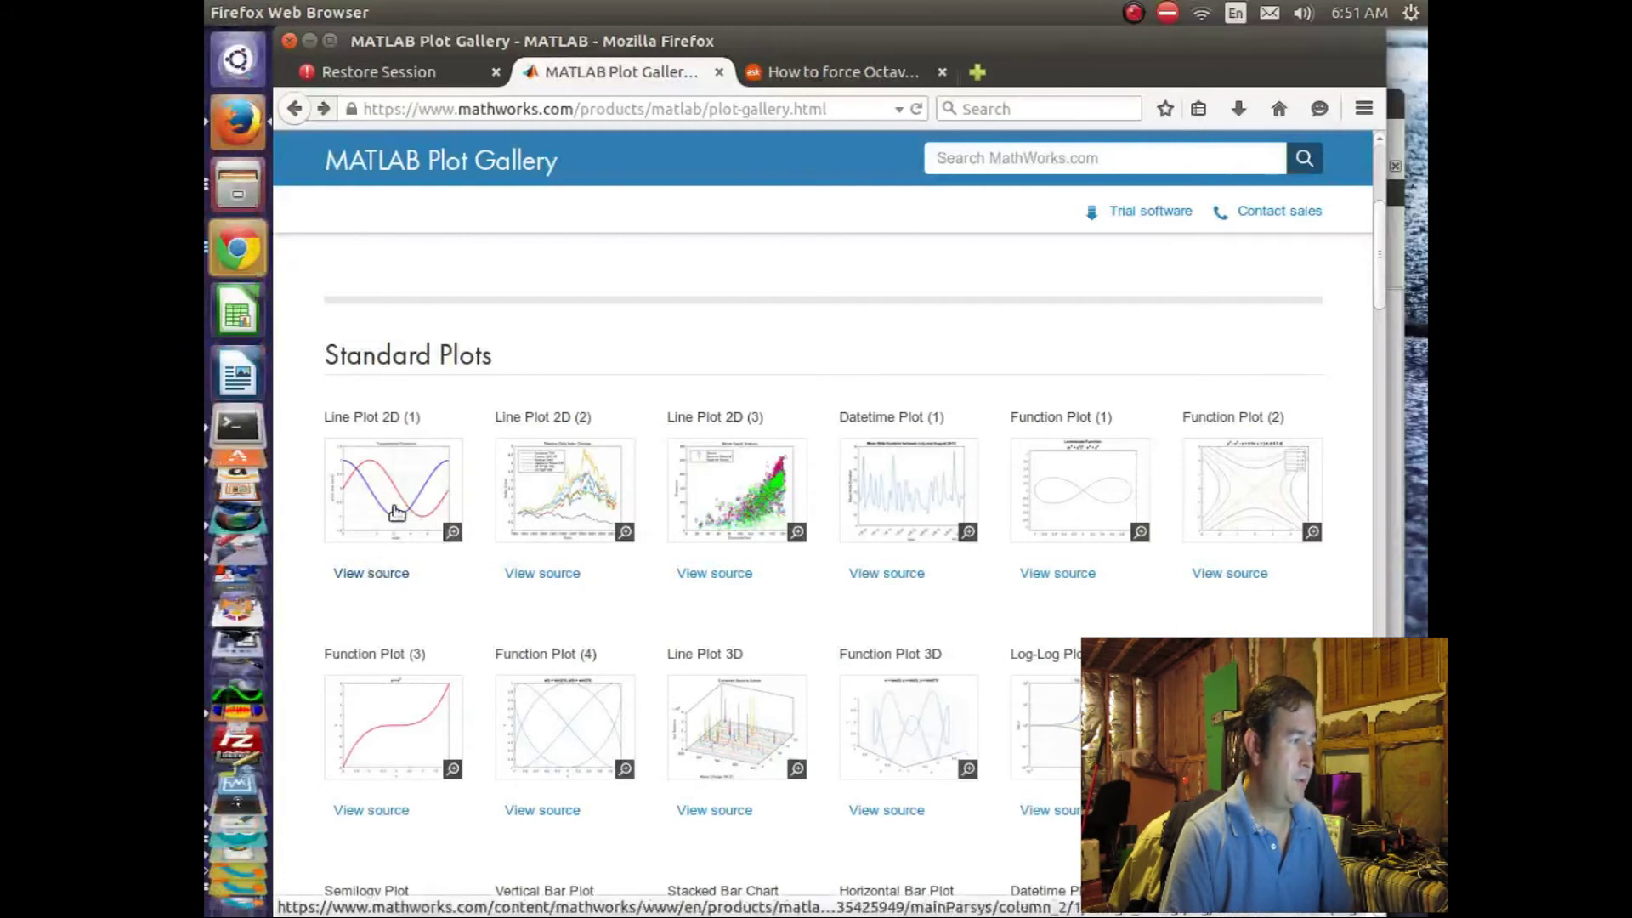
left_click(389, 581)
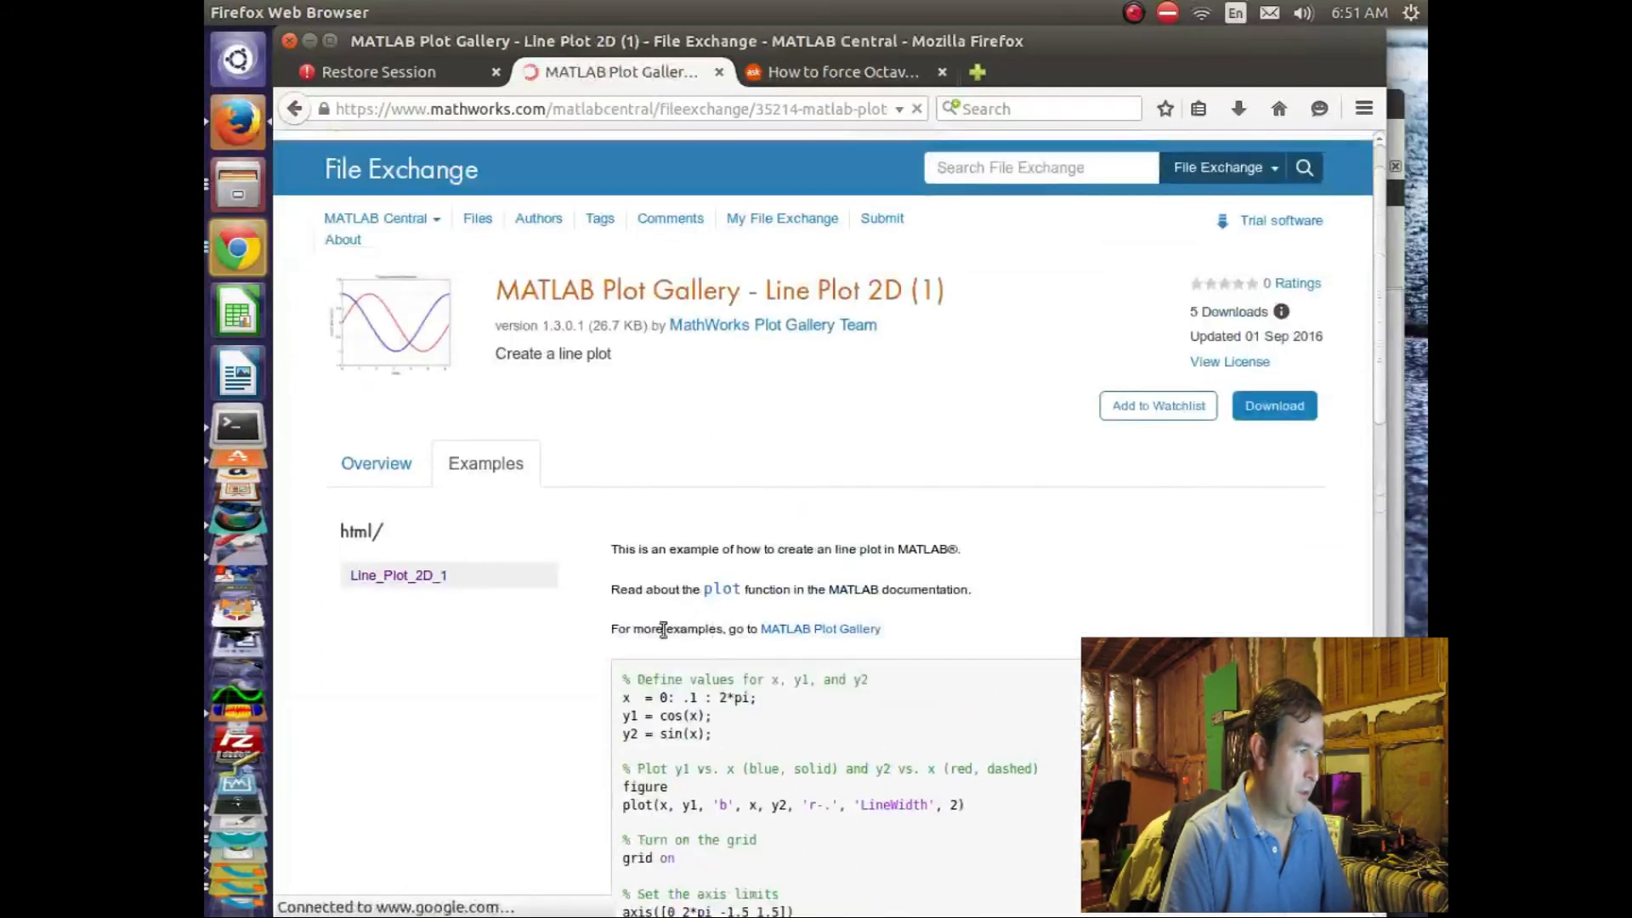
scroll(663, 629, "down", 4)
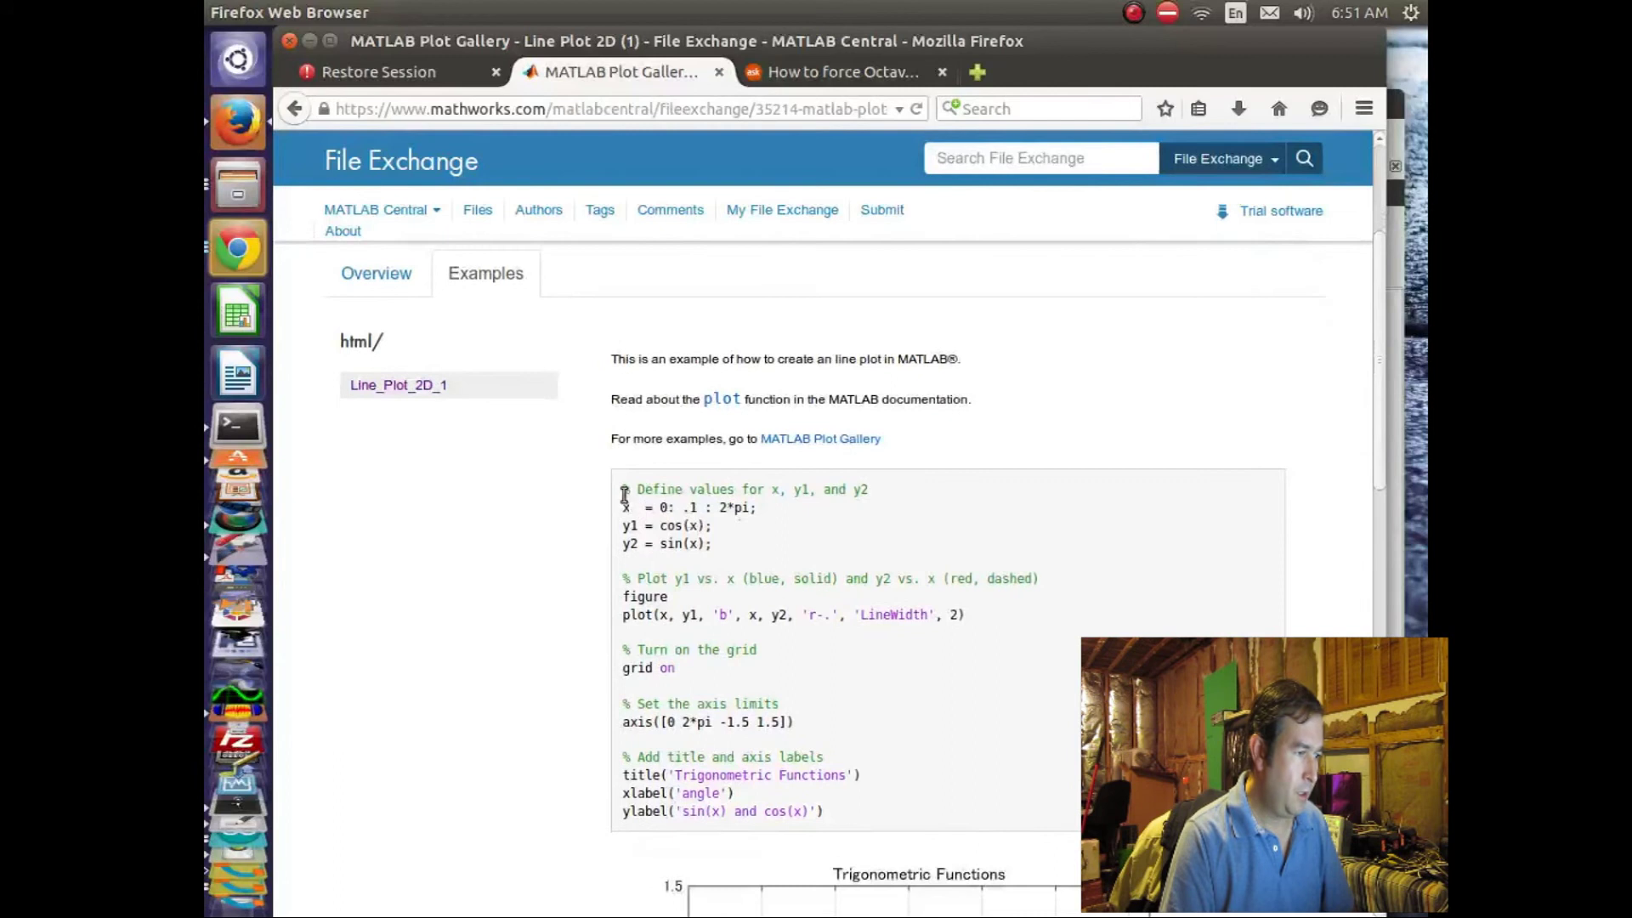
Select the entire sine/cosine plotting code block for copying
left_click_drag(624, 493, 950, 816)
left_click(949, 814)
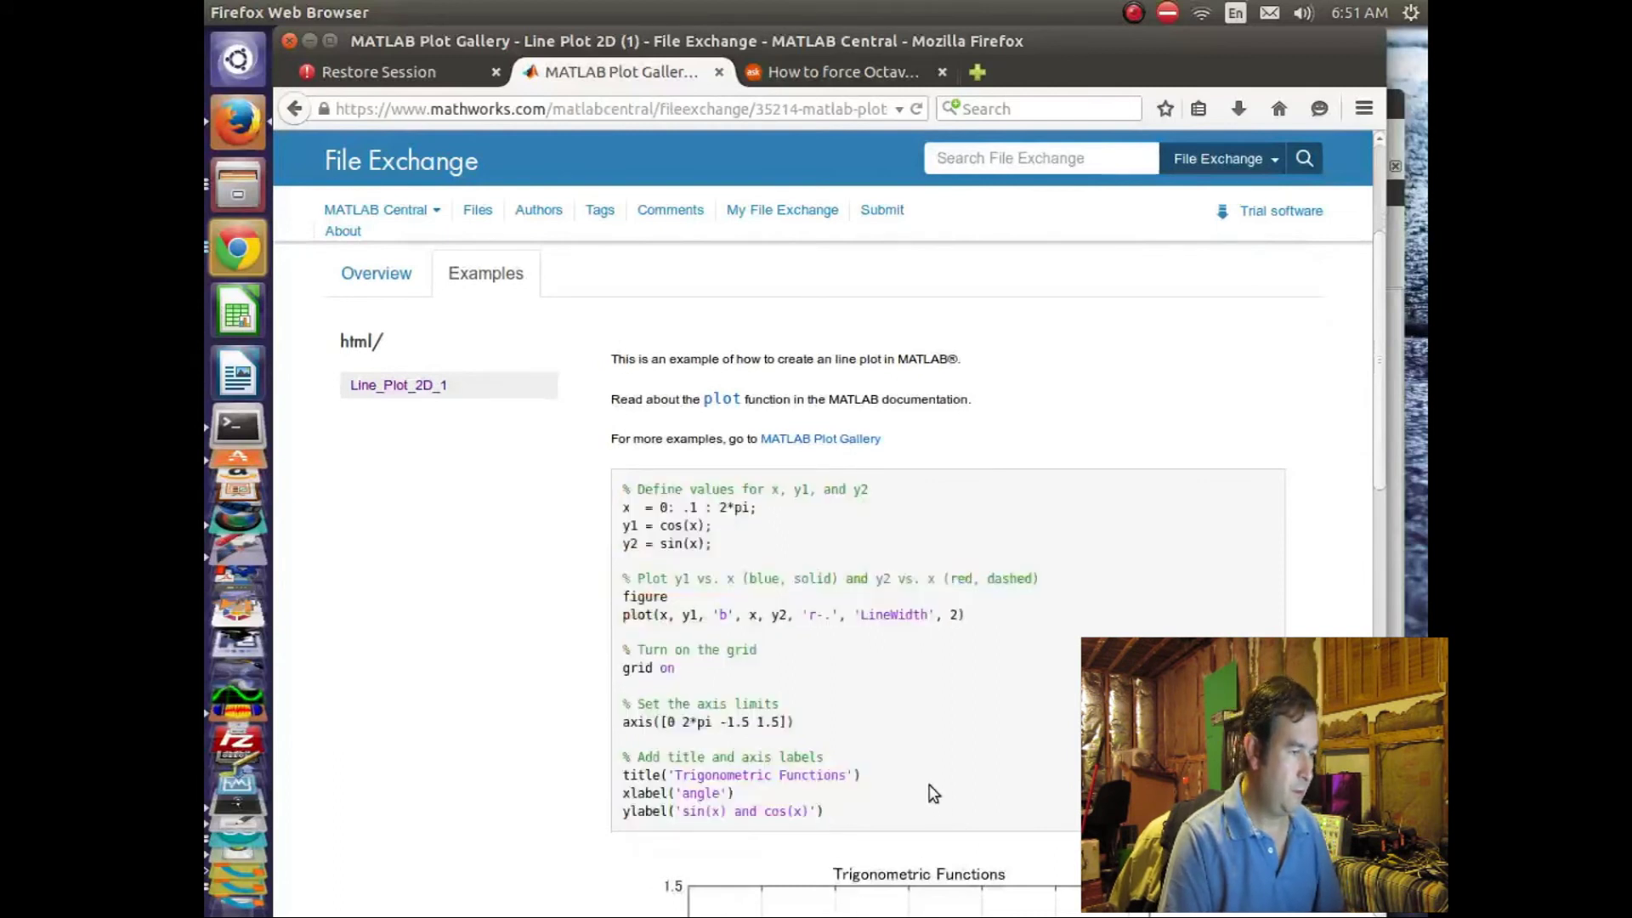
left_click_drag(857, 815, 637, 457)
key("ctrl+c")
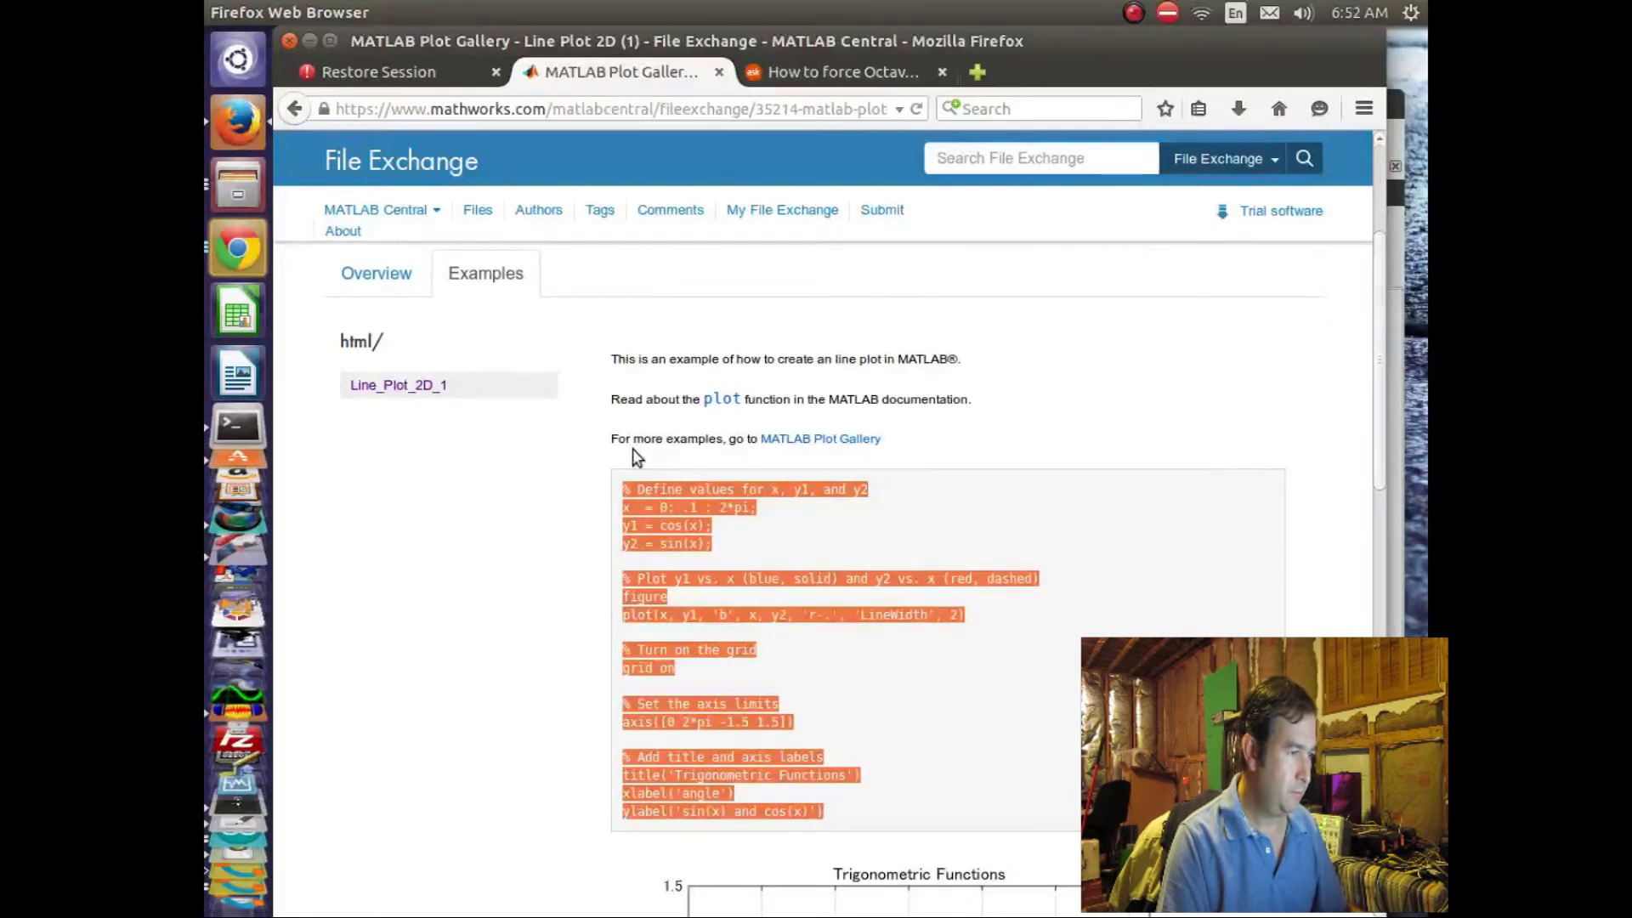
scroll(905, 651, "down", 5)
scroll(904, 651, "up", 5)
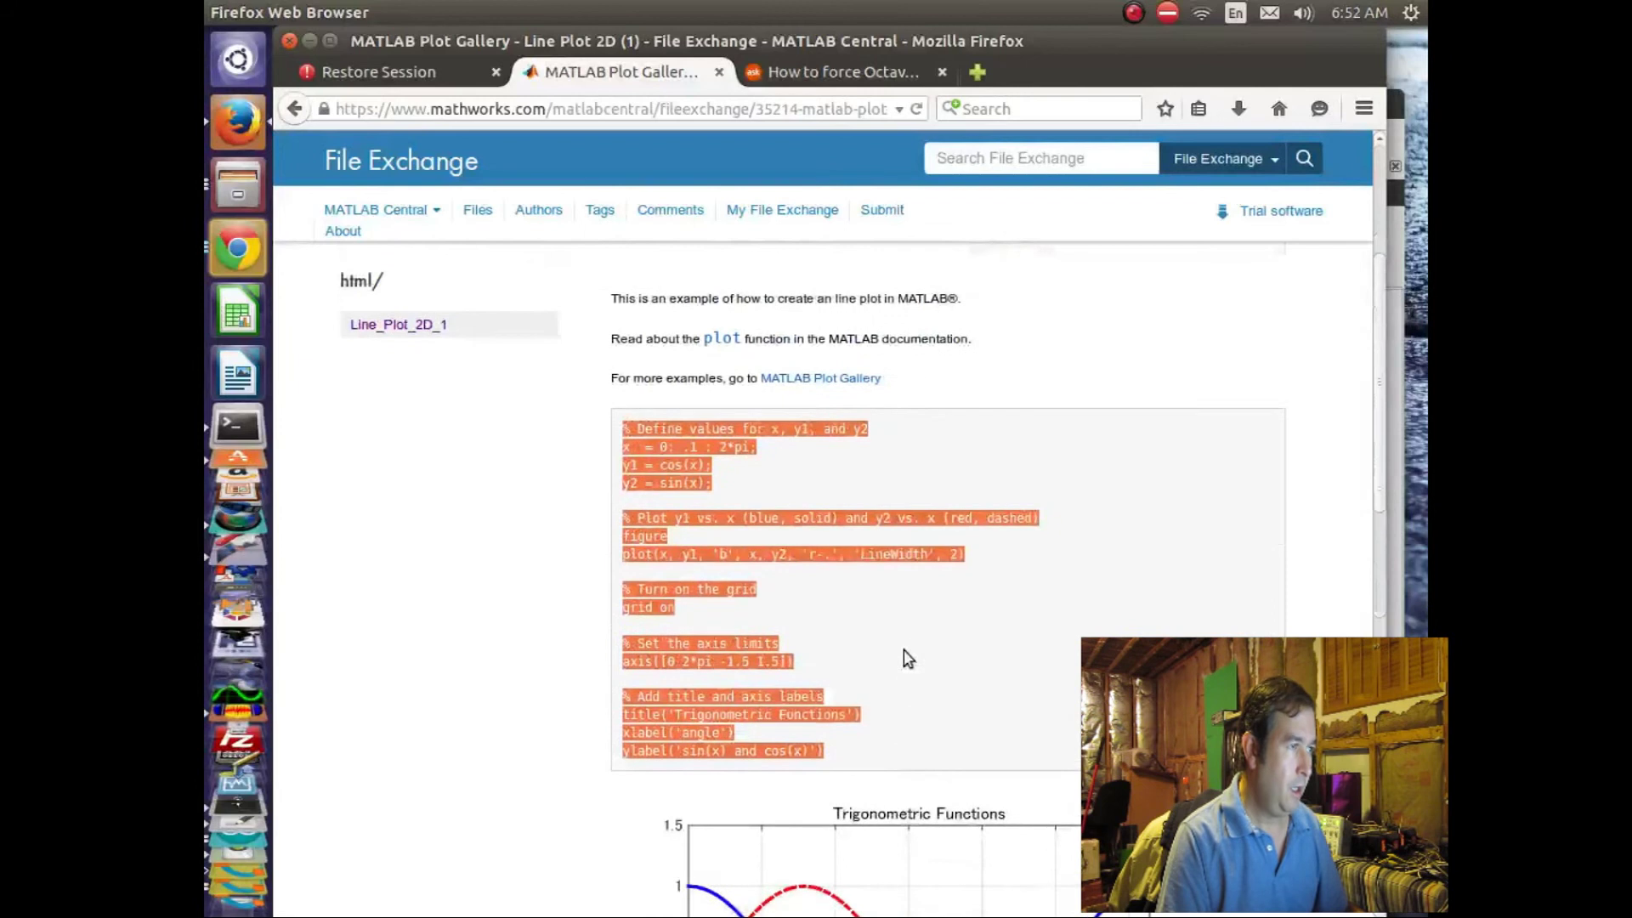
scroll(905, 652, "down", 6)
scroll(908, 651, "up", 6)
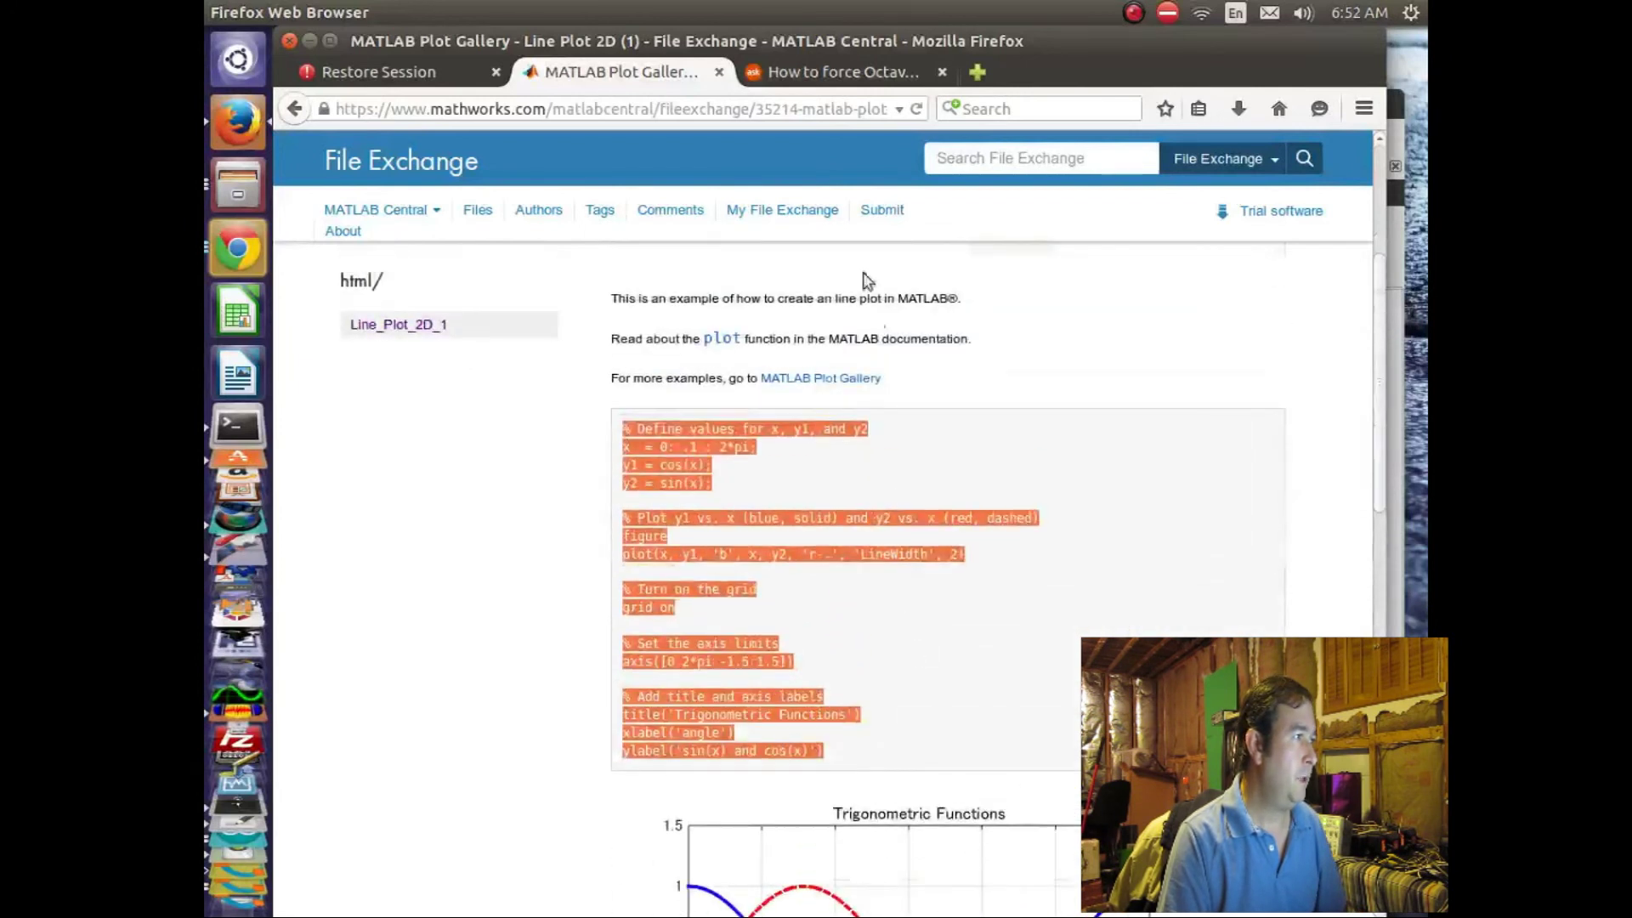
Minimize Firefox and paste the 19-line sine/cosine code into the empty script
left_click(308, 41)
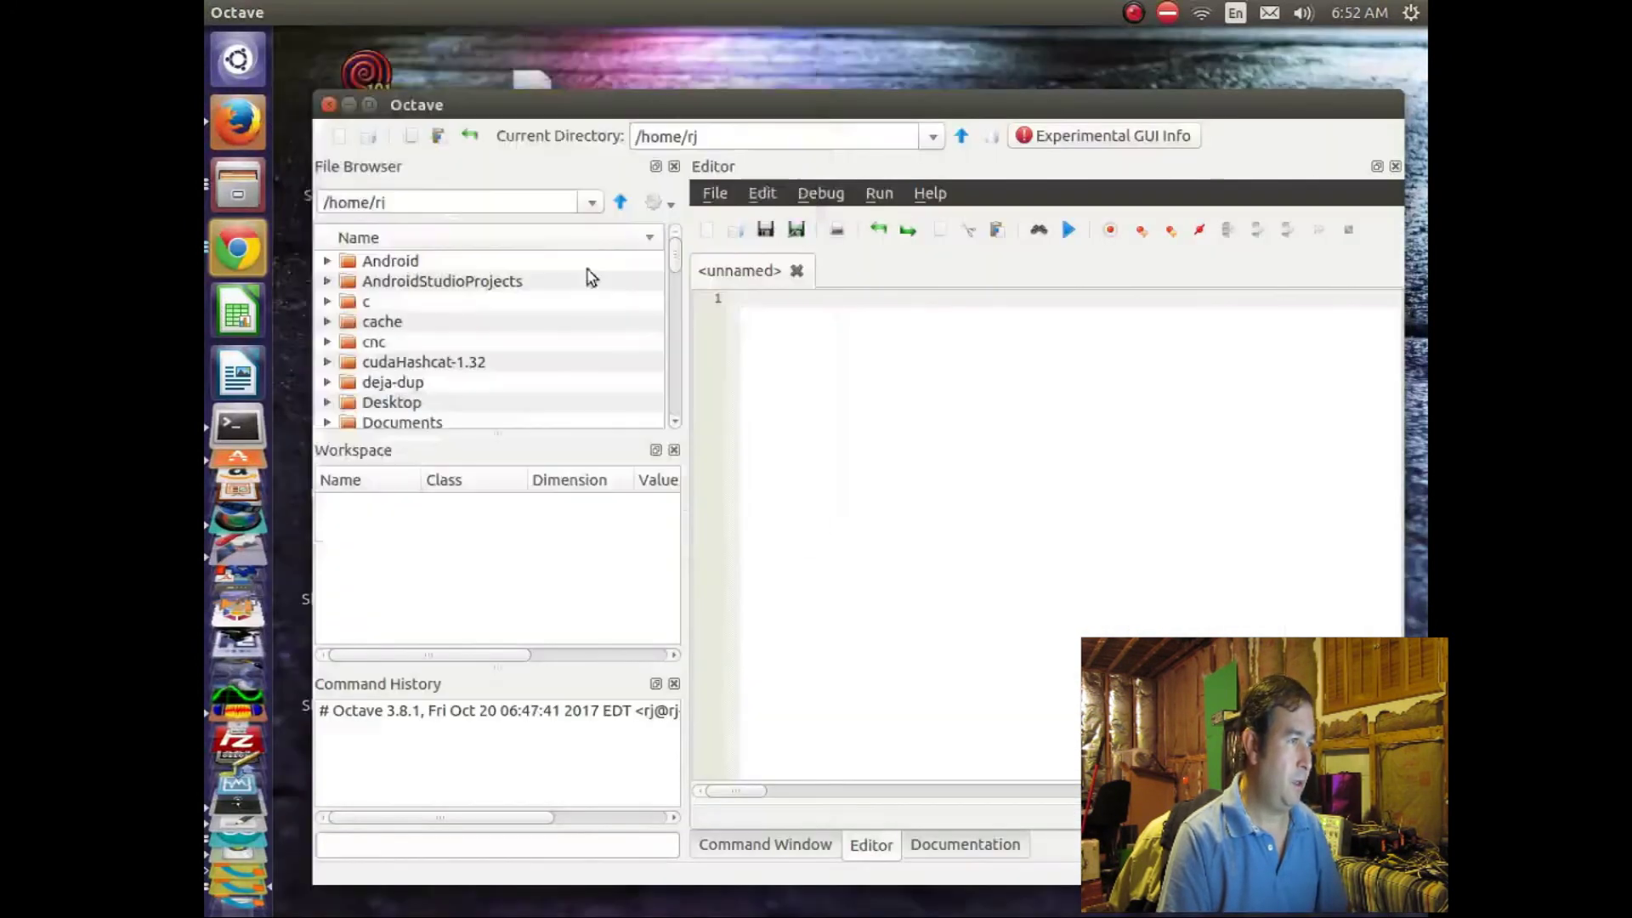
right_click(761, 311)
left_click(812, 430)
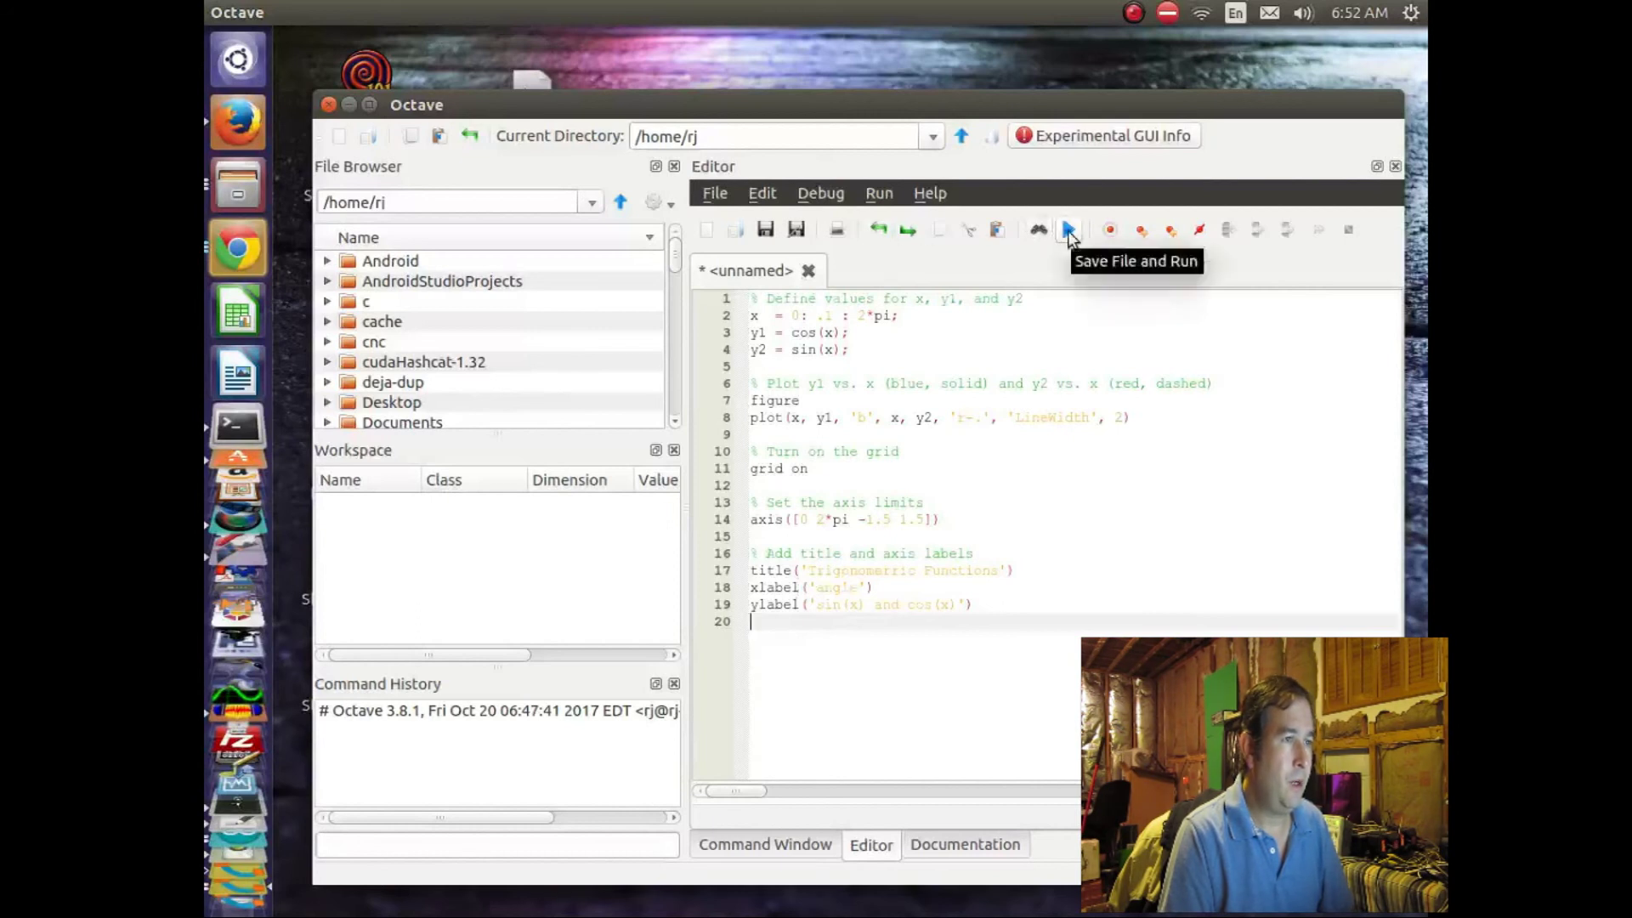
Save the script under the file name testplot1a via Save File and Run
left_click(1069, 231)
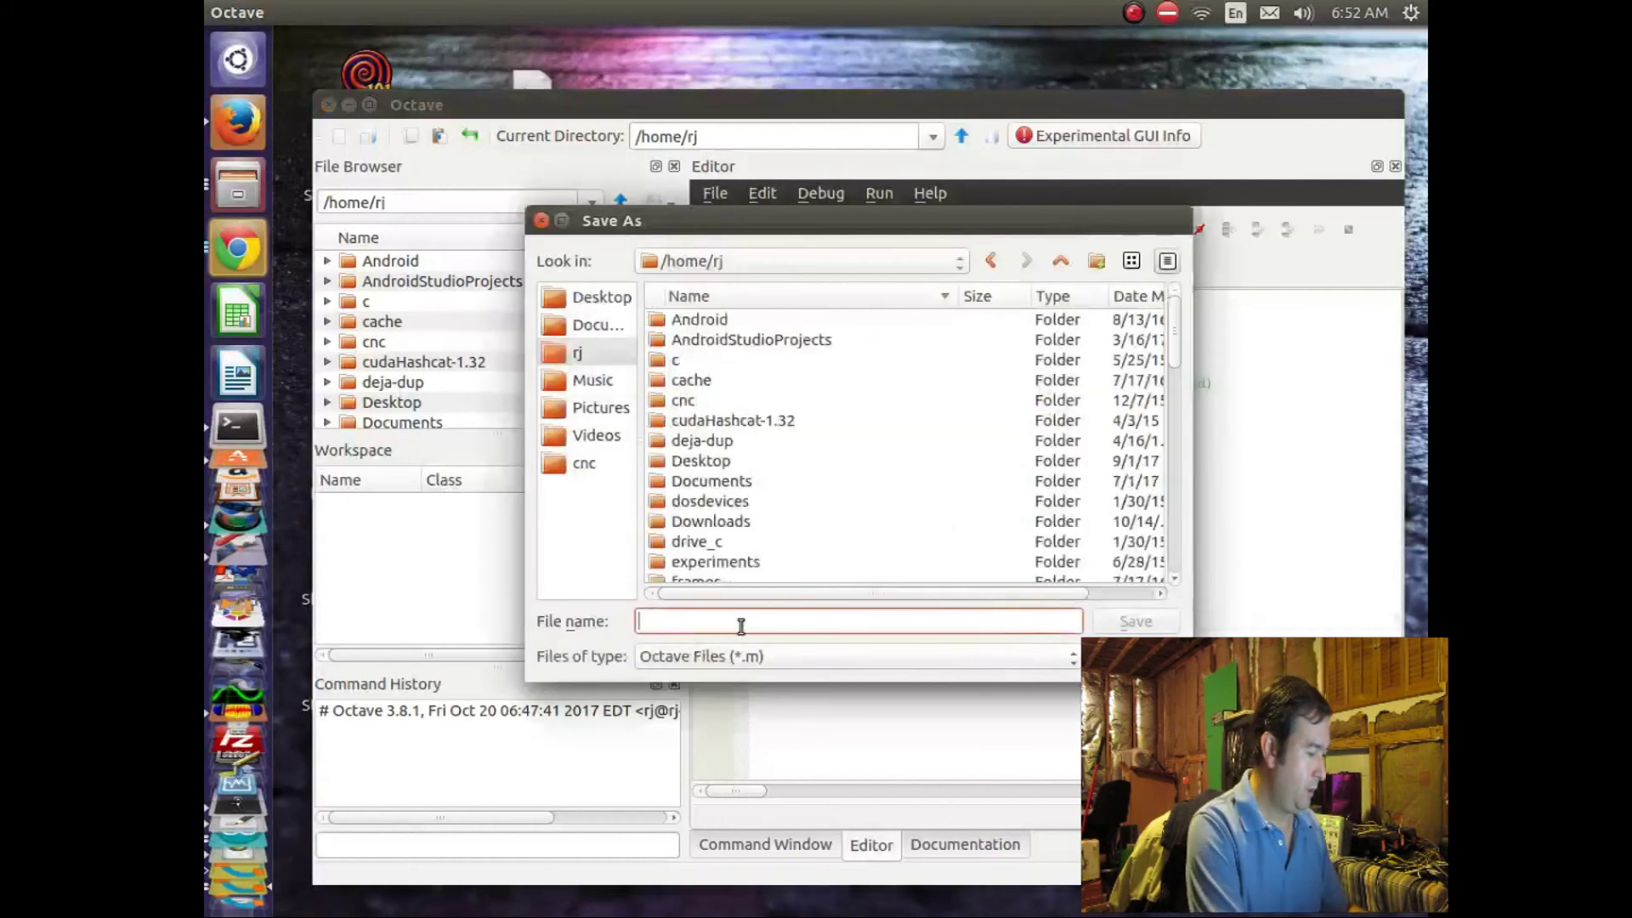
type("testpol")
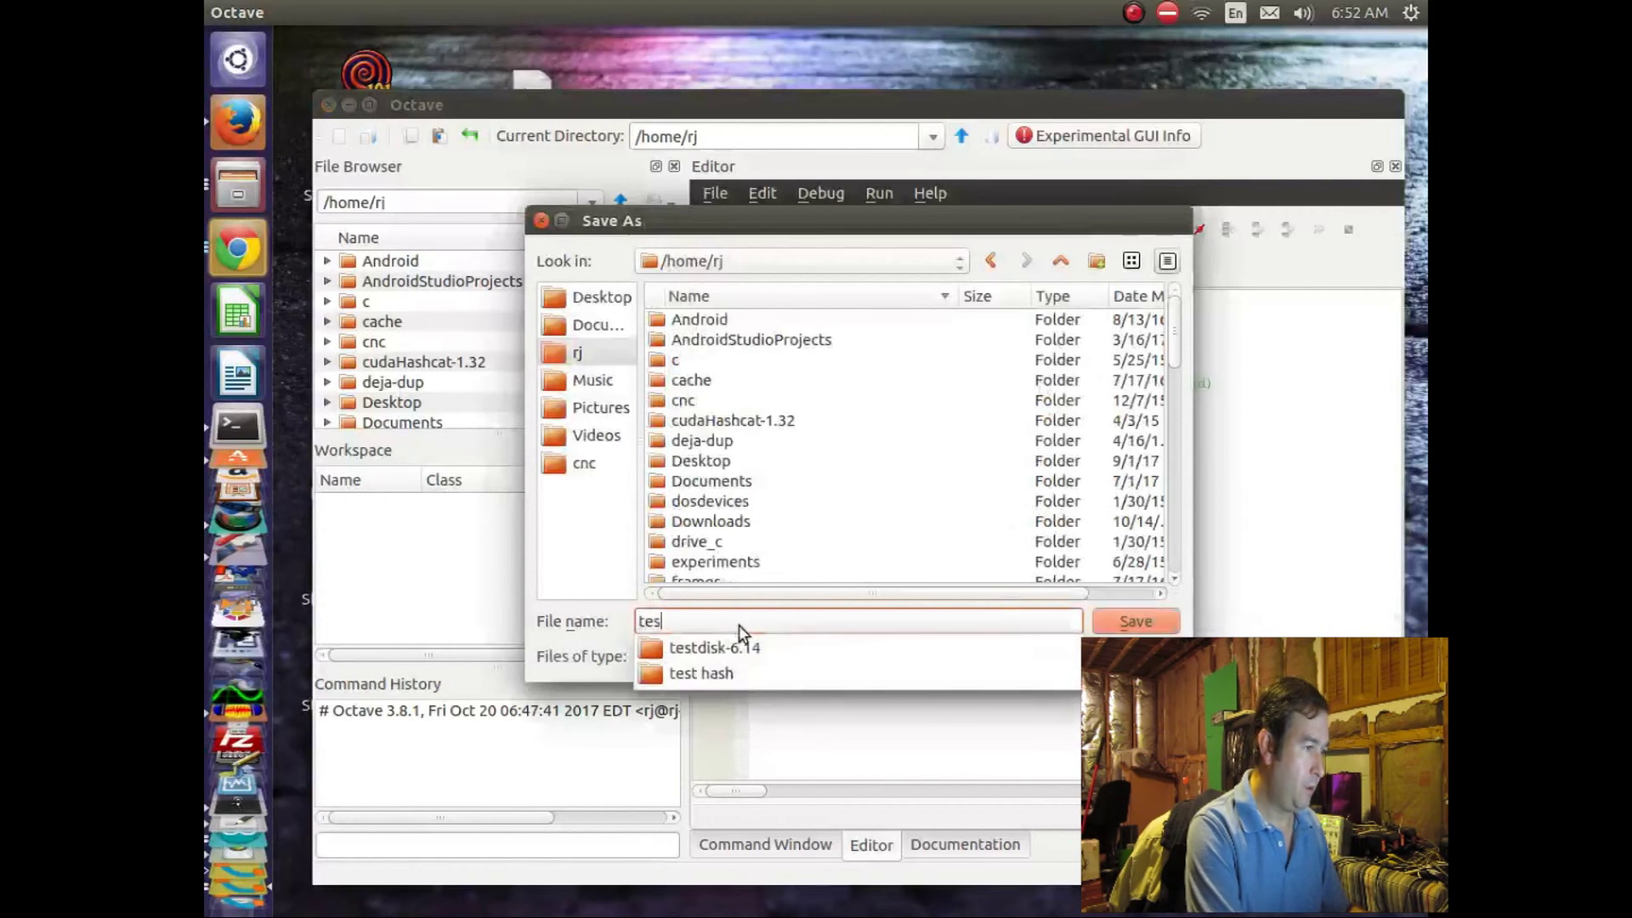
key("BackSpace")
key("BackSpace")
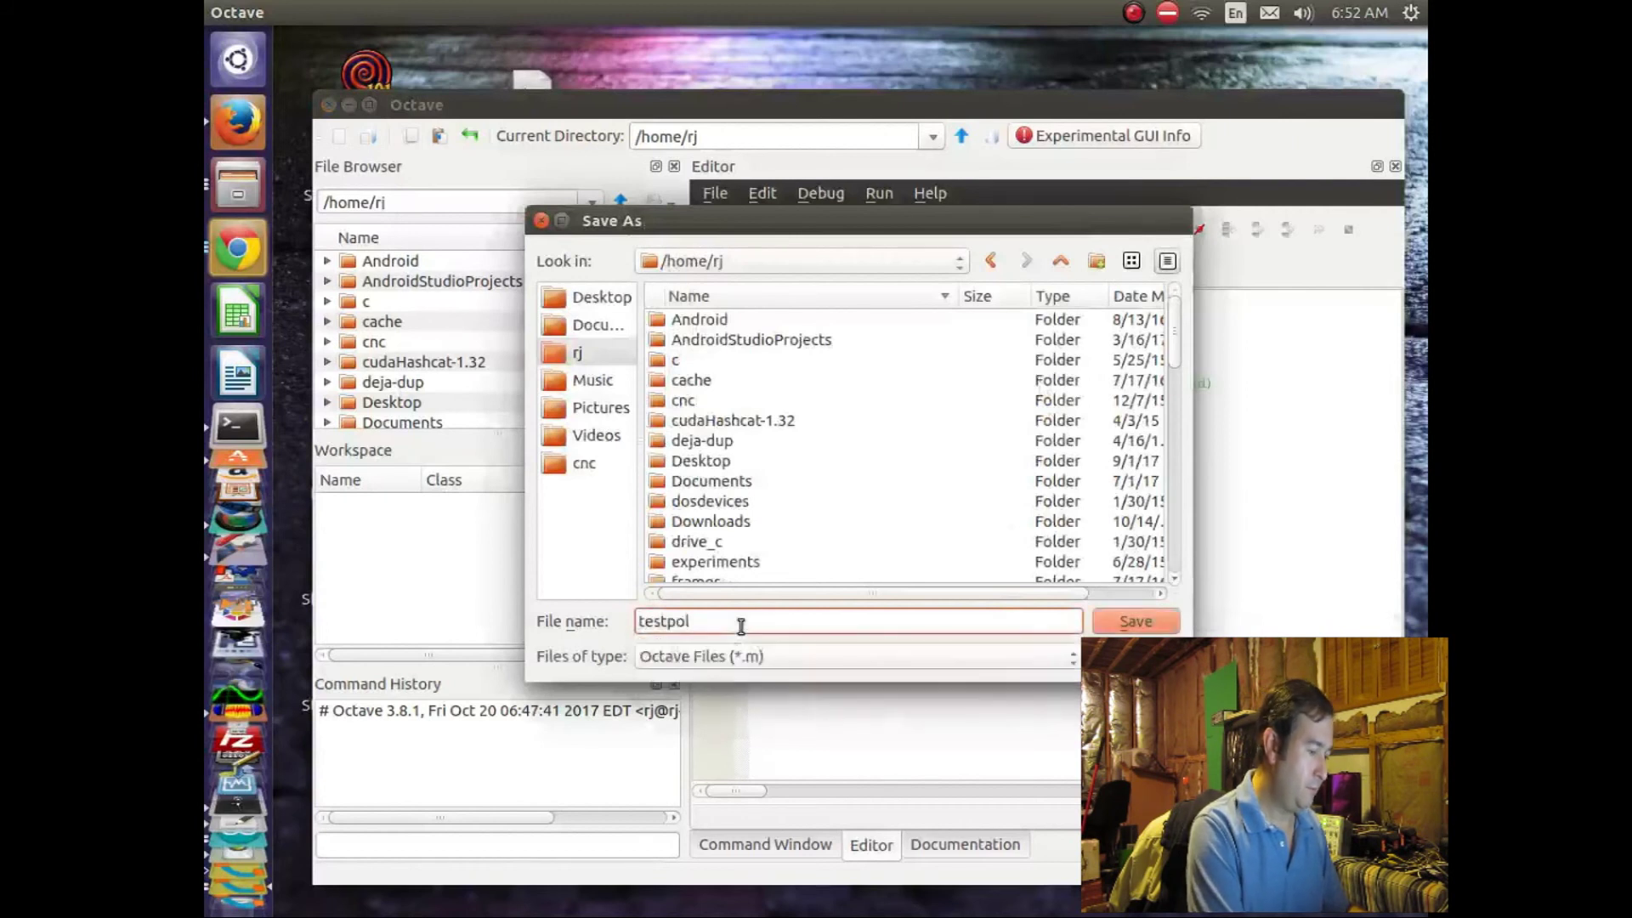
type("lot1a")
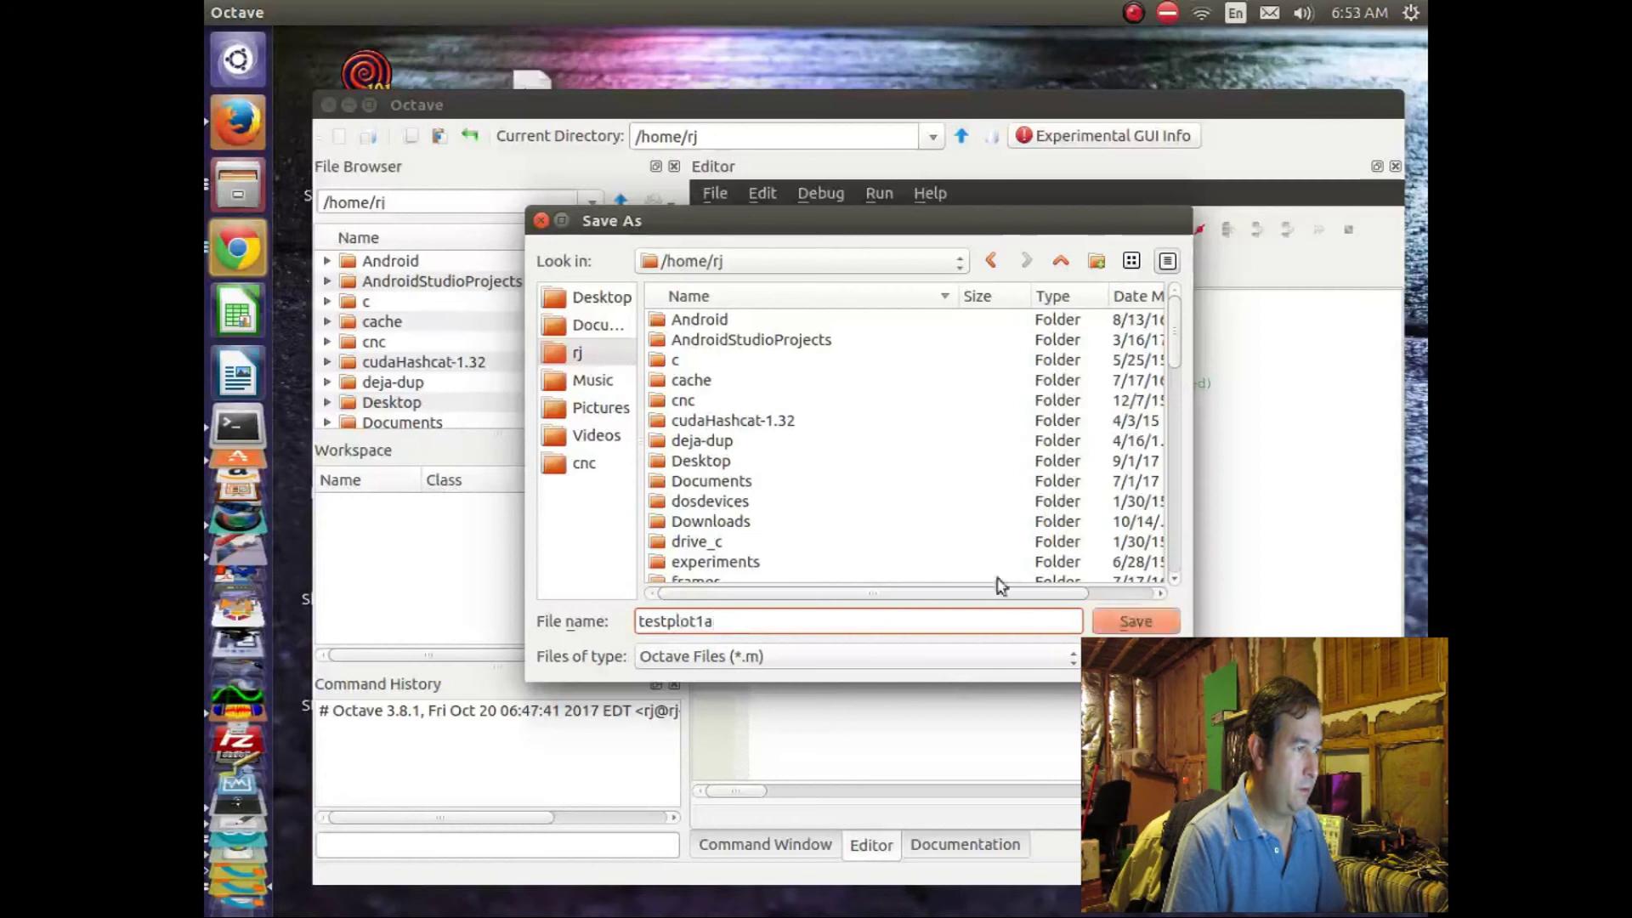
scroll(840, 519, "down", 5)
scroll(840, 518, "down", 4)
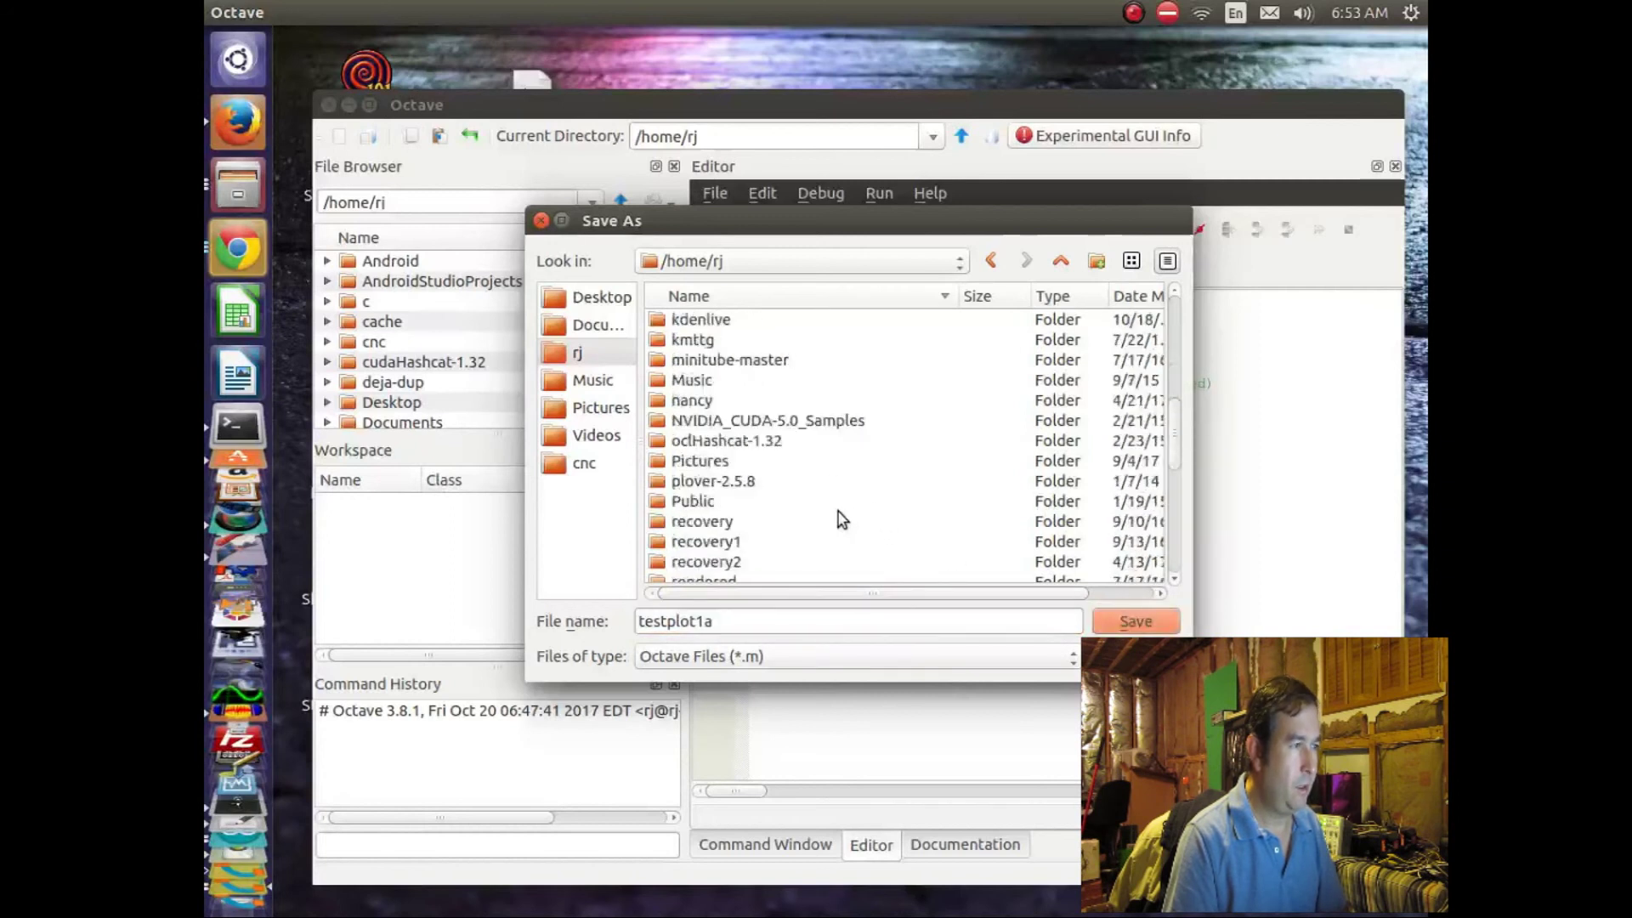
scroll(840, 518, "up", 7)
scroll(840, 519, "up", 1)
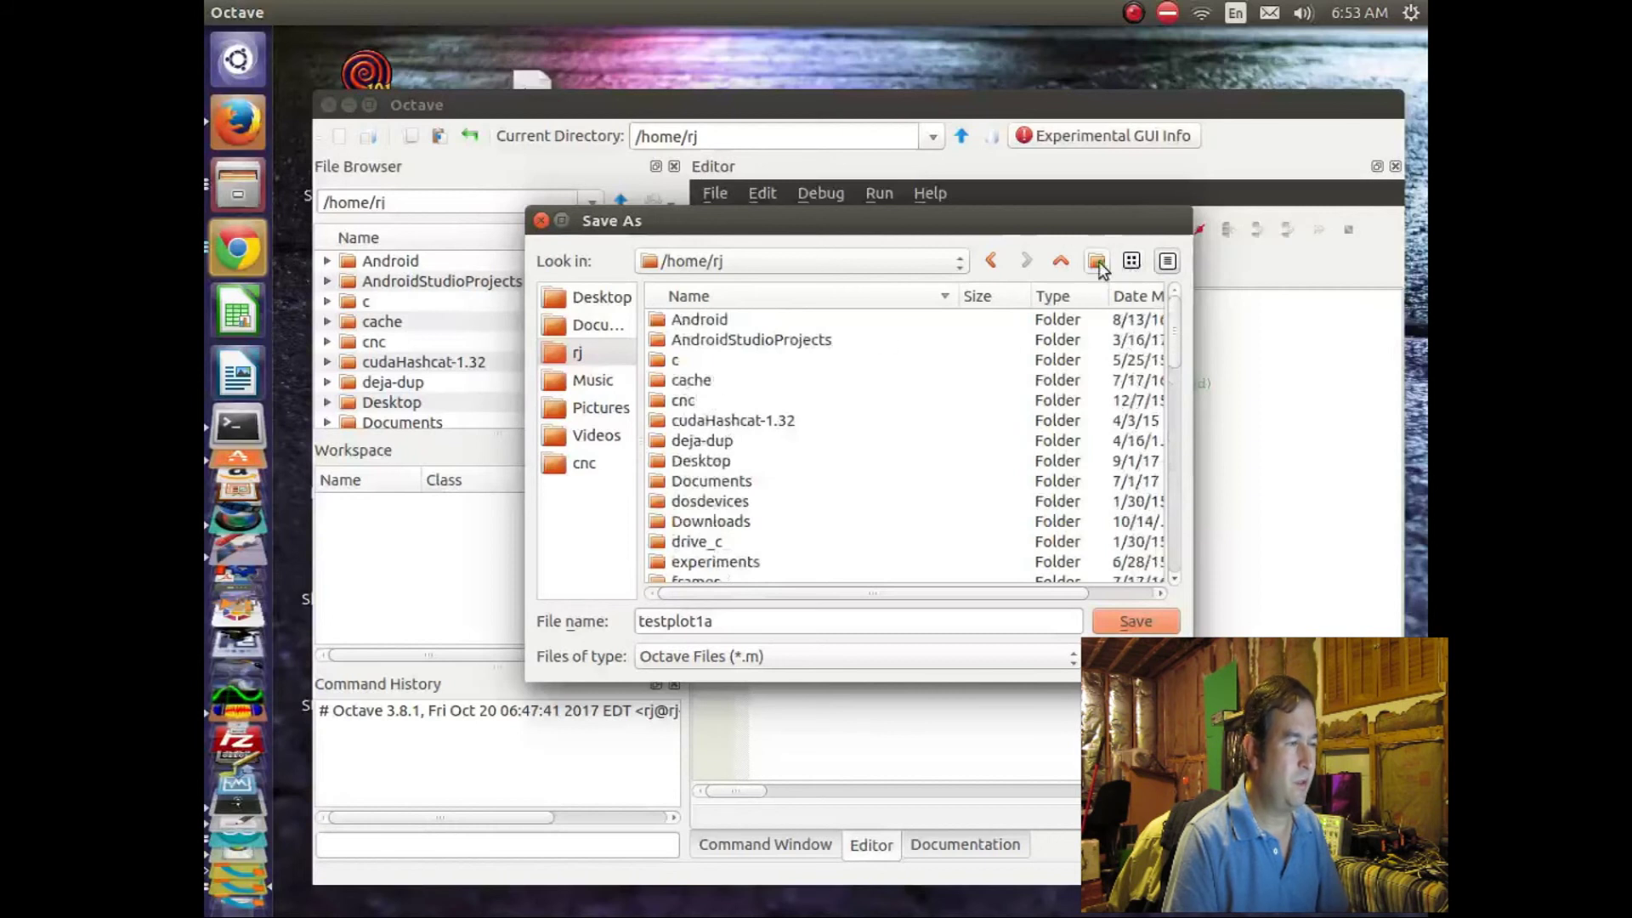
left_click(1146, 623)
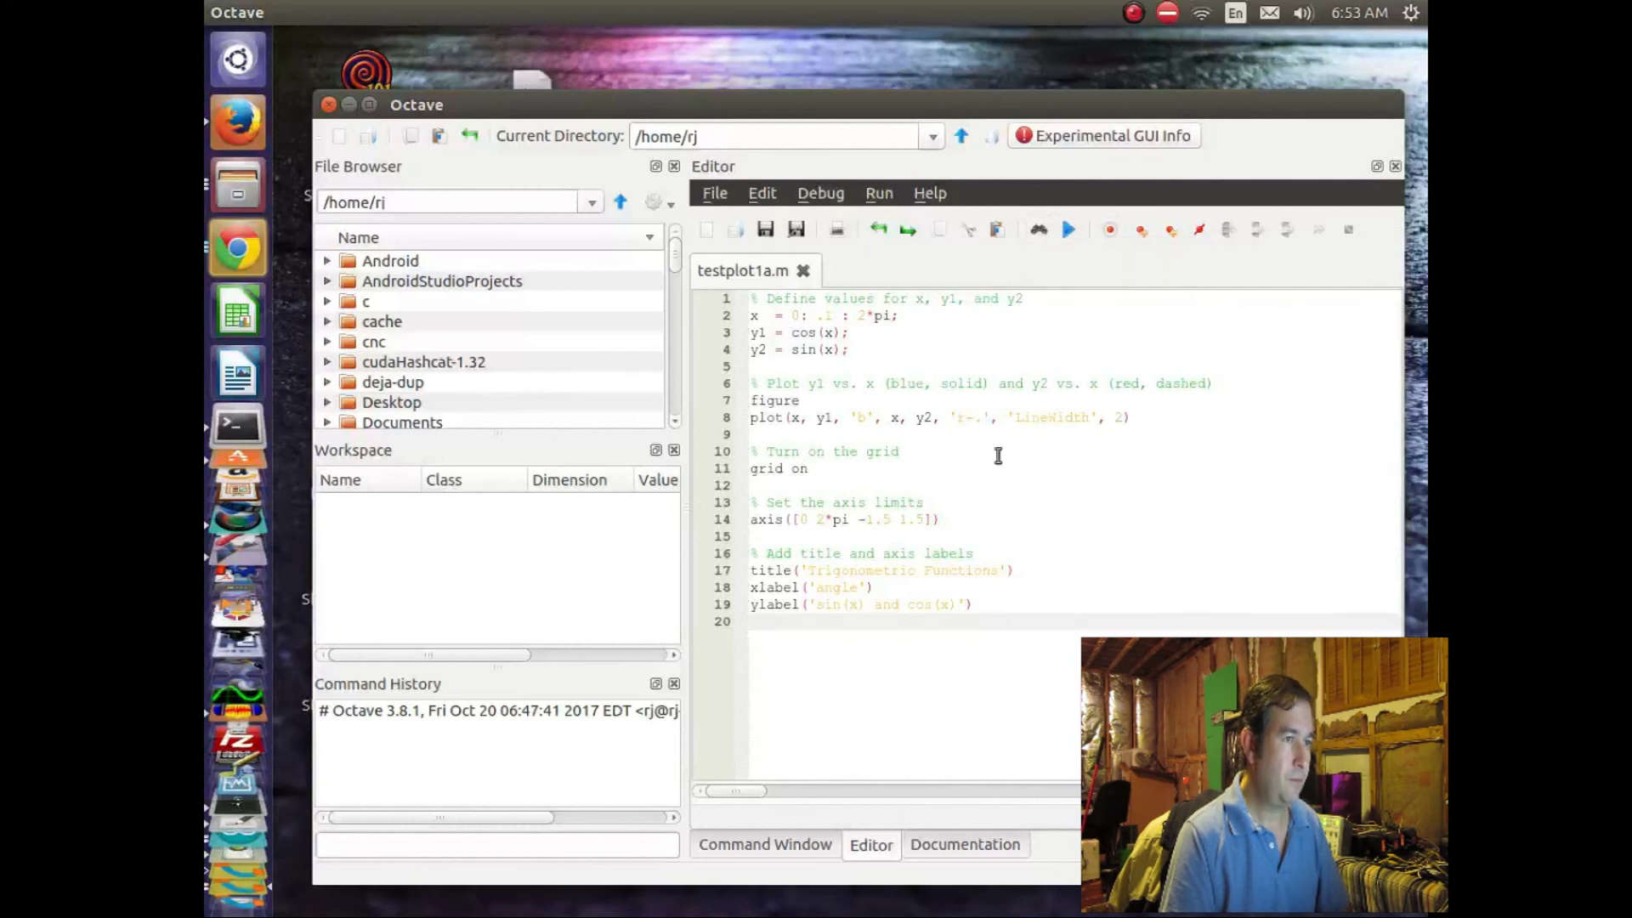
Run testplot1a to draw the Trigonometric Functions plot, closing the duplicate Figure 2
left_click(1072, 232)
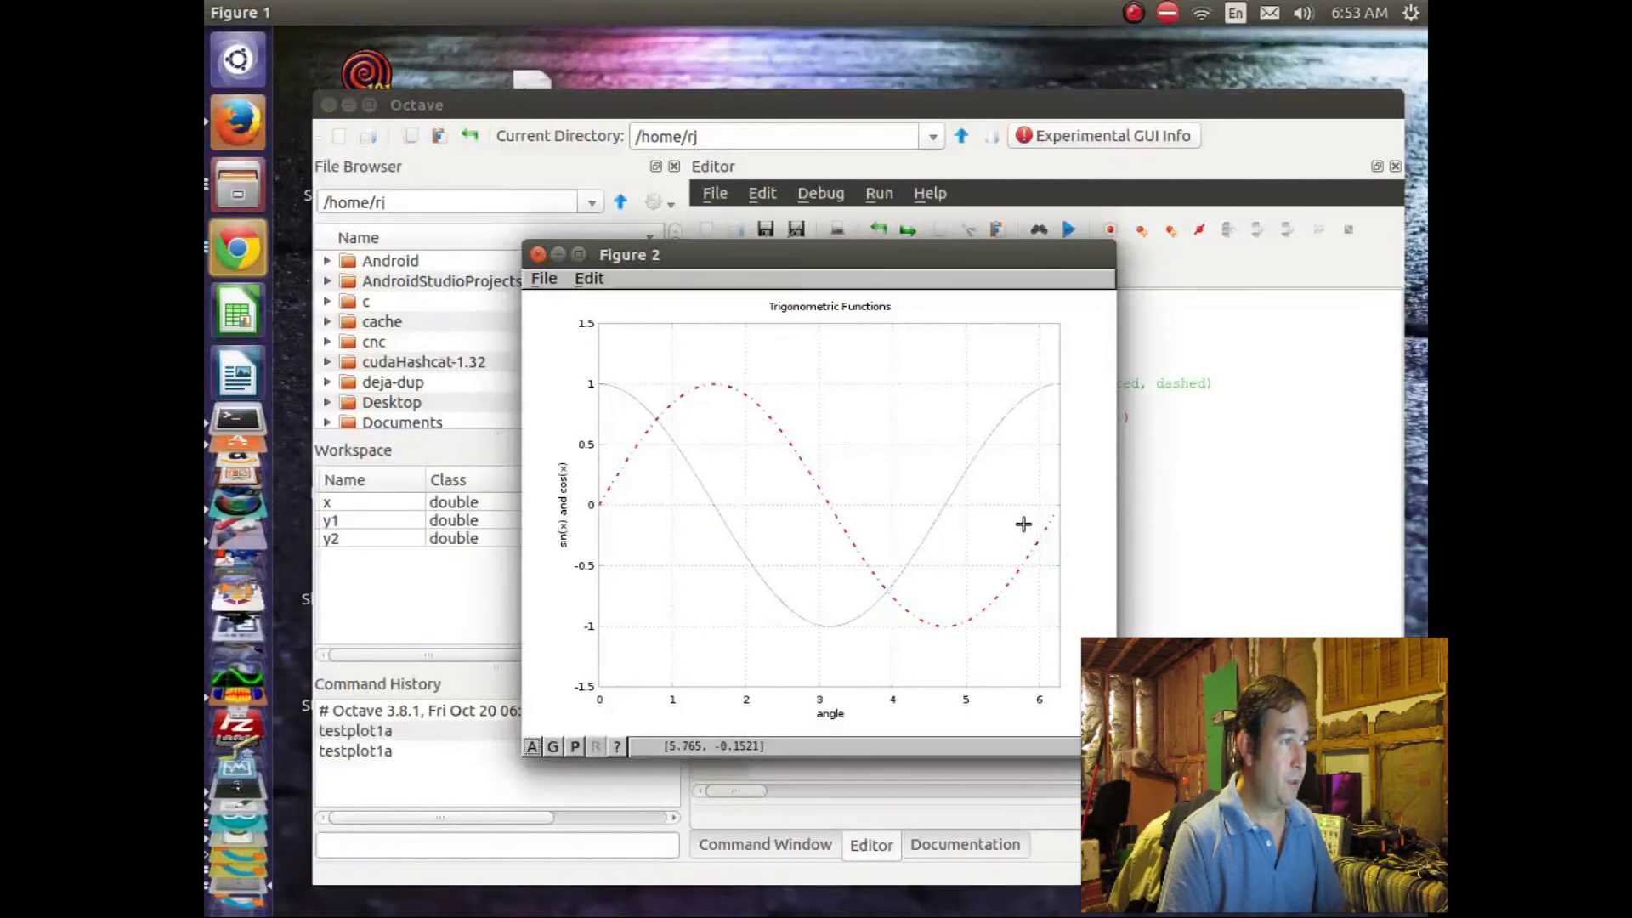
left_click_drag(661, 257, 826, 305)
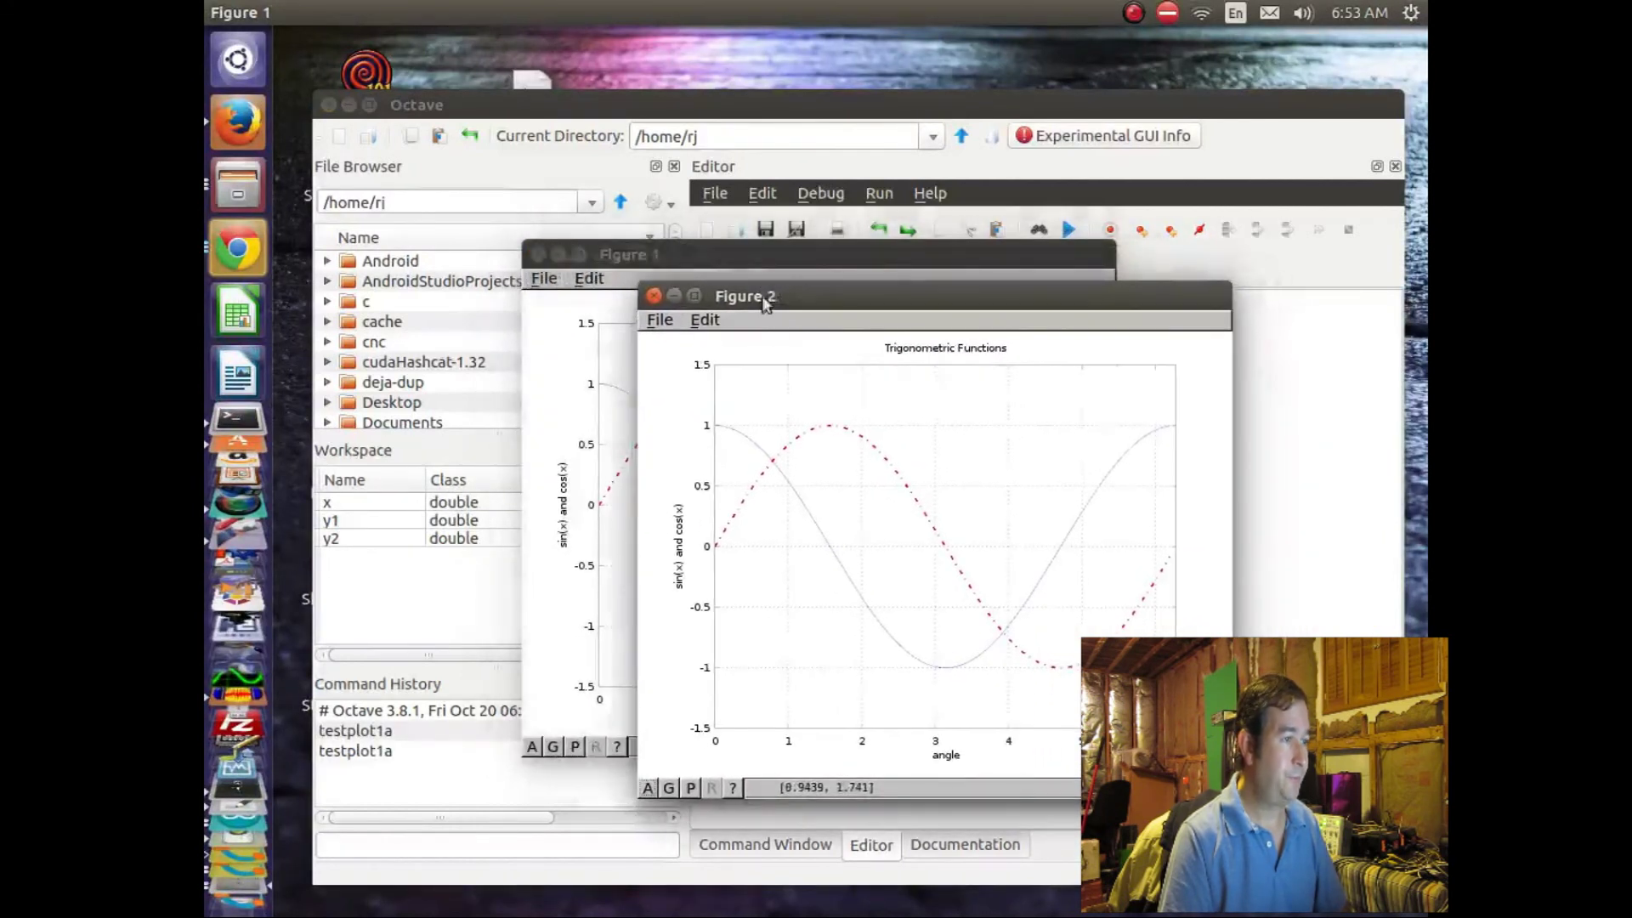
left_click(655, 293)
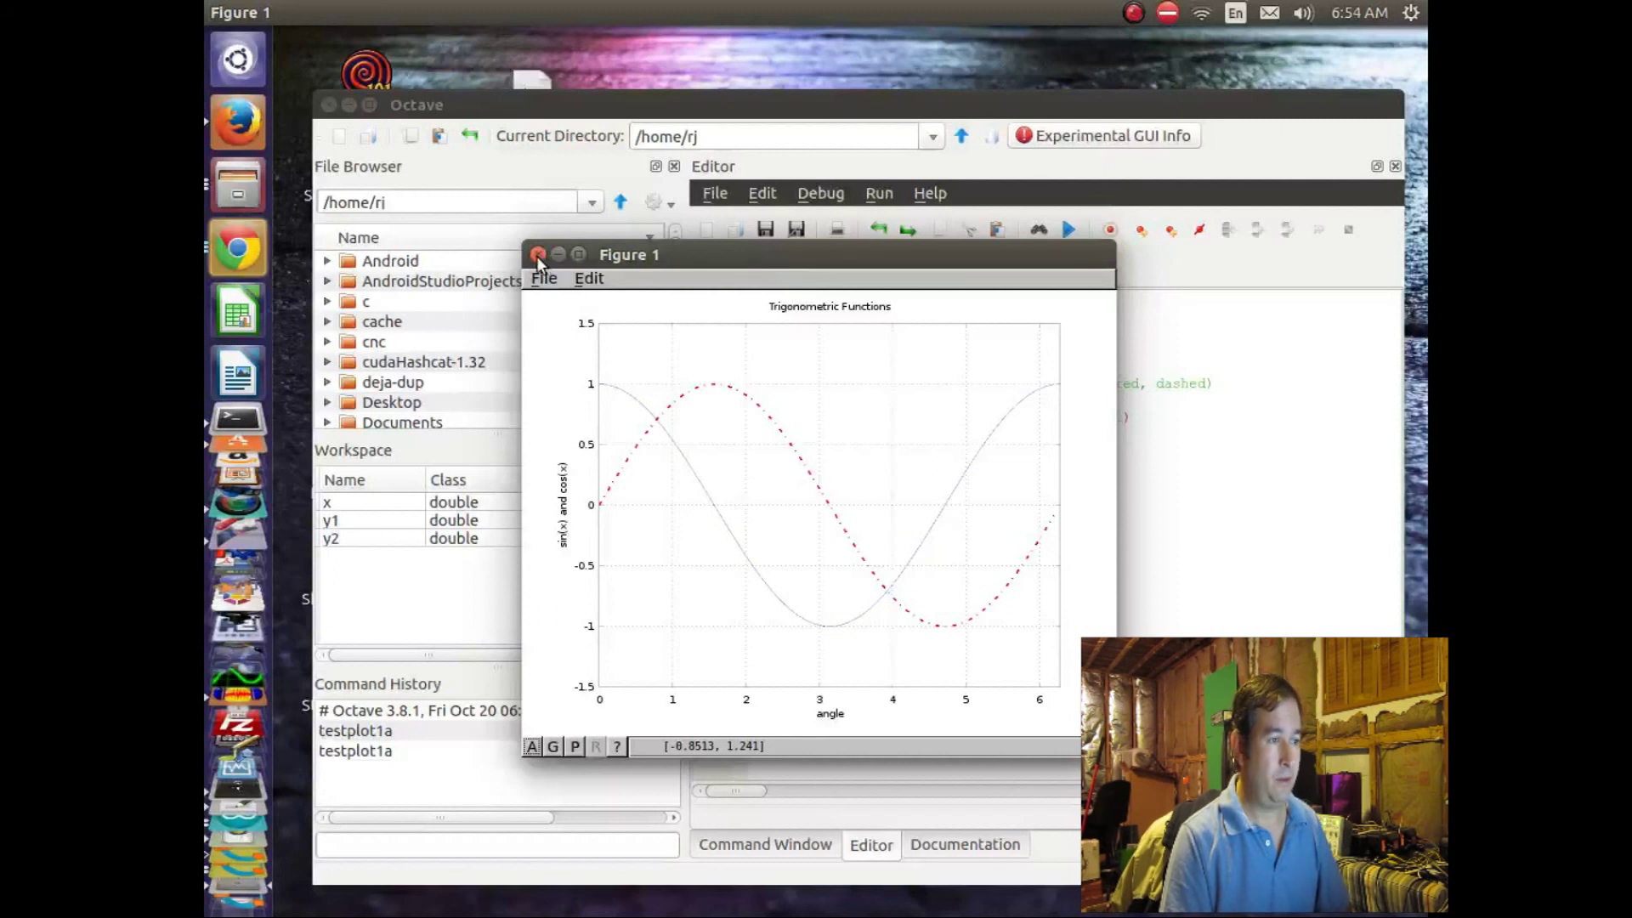
Close the Figure 1 plot window to return to the testplot1a.m script in the Editor
left_click(538, 255)
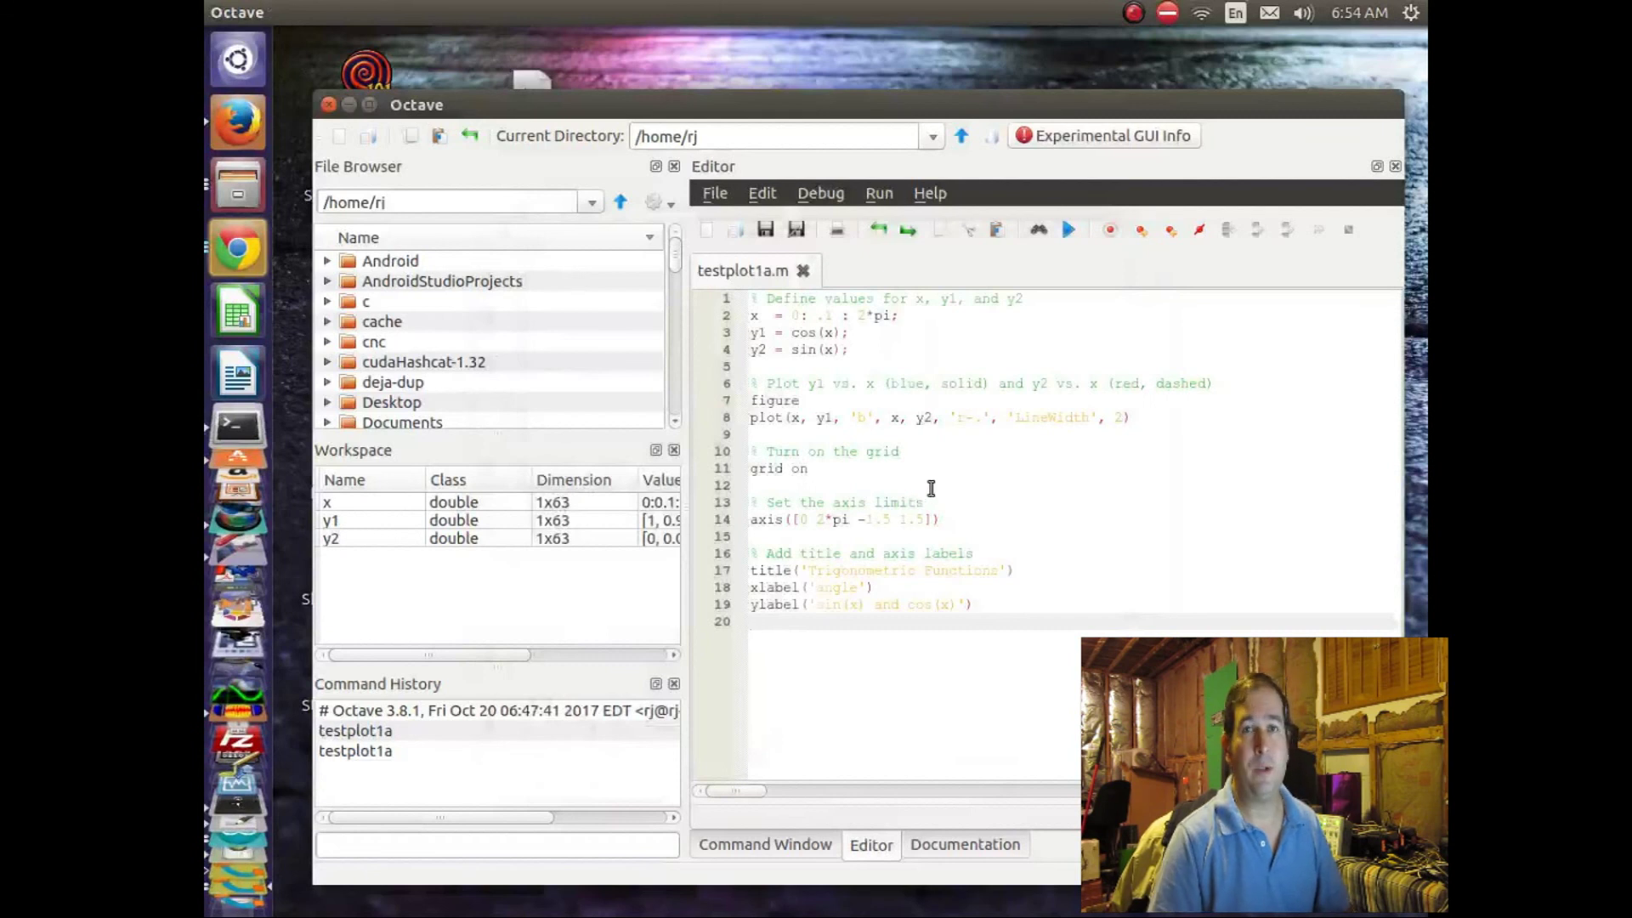